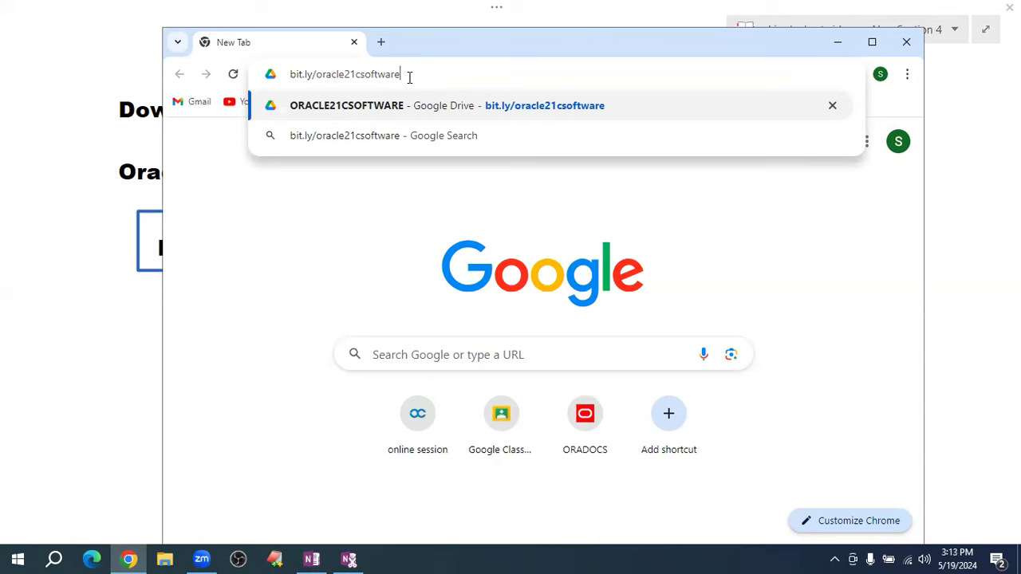
# - Maximize Chrome and download WINDOWS.X64_213000_db_home.zip, accepting the virus-scan warning
pyautogui.click(872, 44)
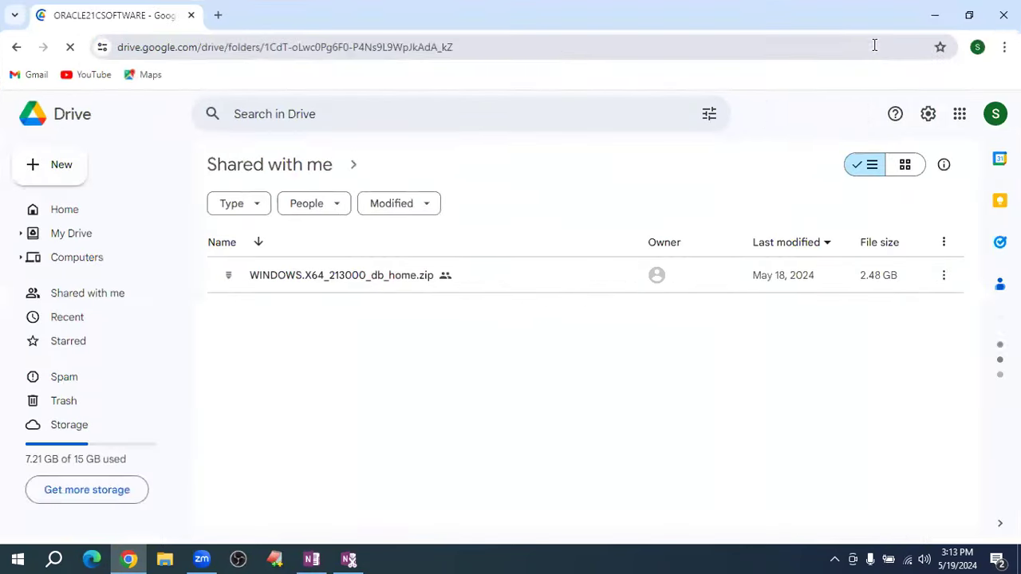
pyautogui.click(415, 284)
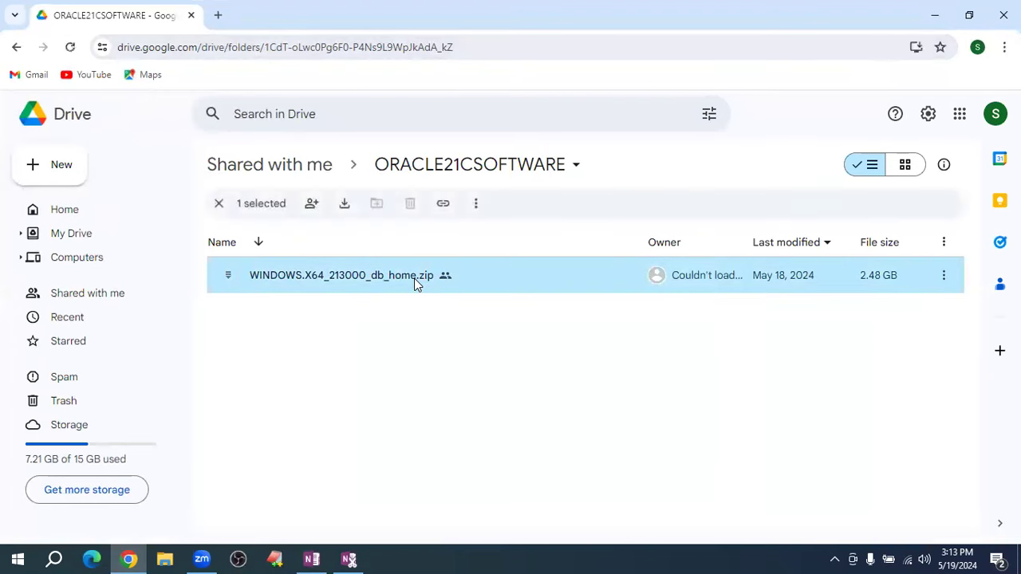
pyautogui.rightClick(414, 284)
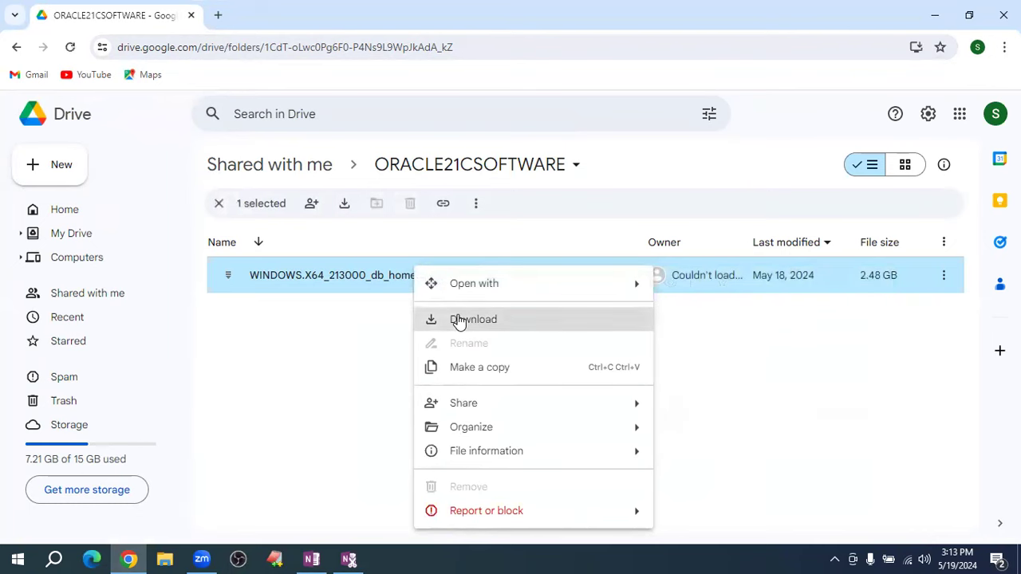
pyautogui.click(459, 320)
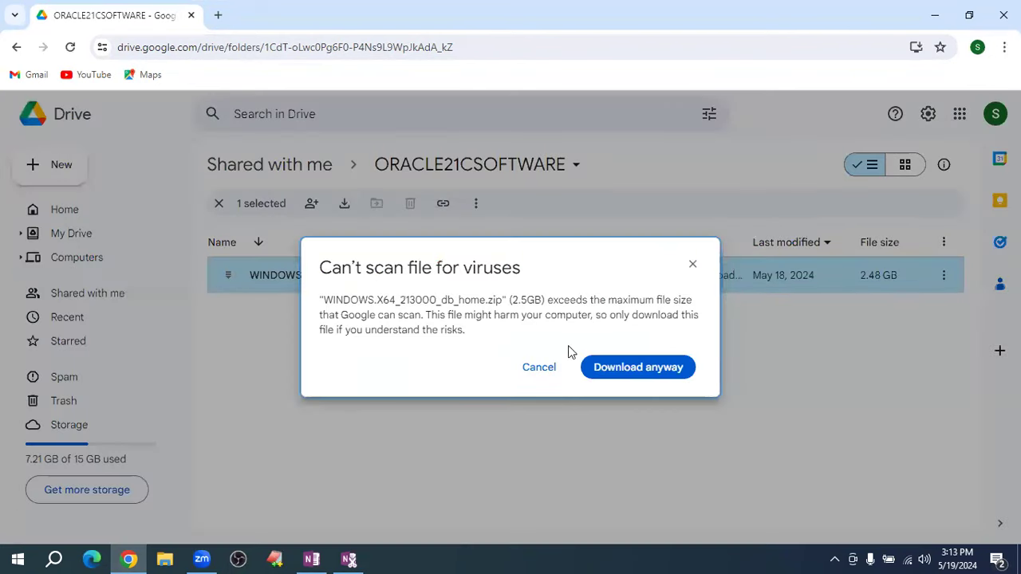
pyautogui.click(646, 371)
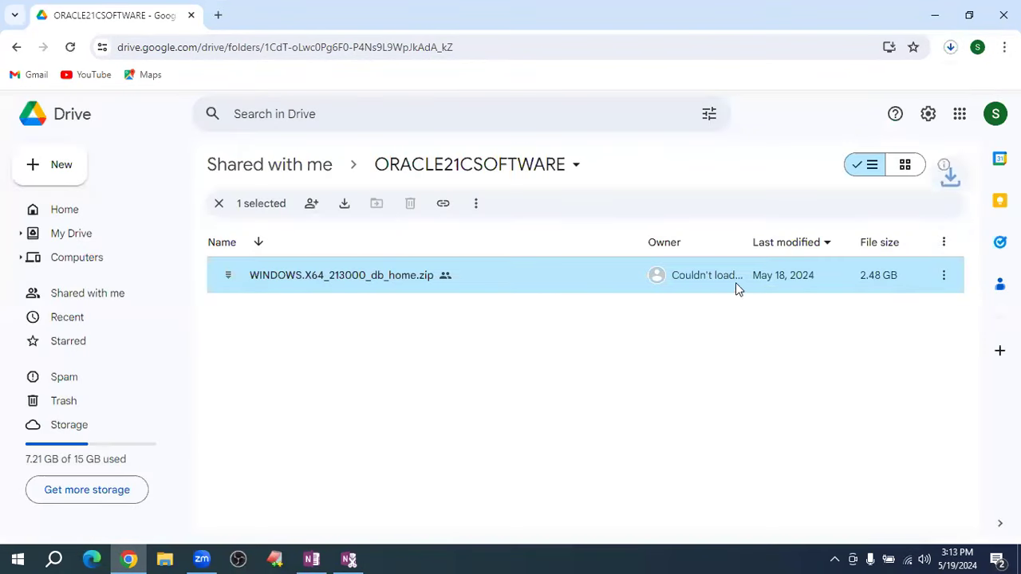
# - Check the downloaded zip by opening it in WinRAR from the downloads list, then close WinRAR
pyautogui.click(949, 49)
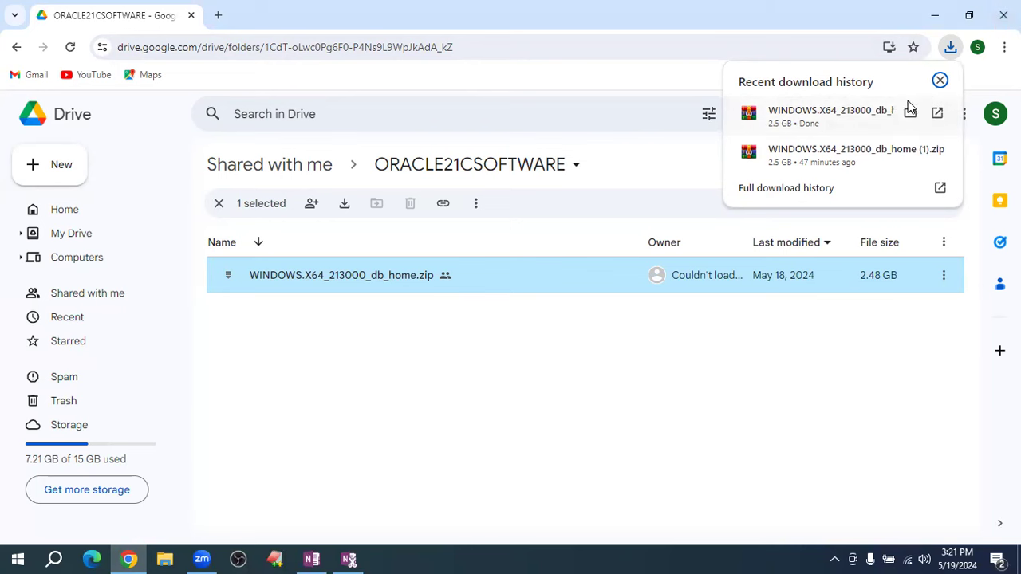
pyautogui.click(938, 116)
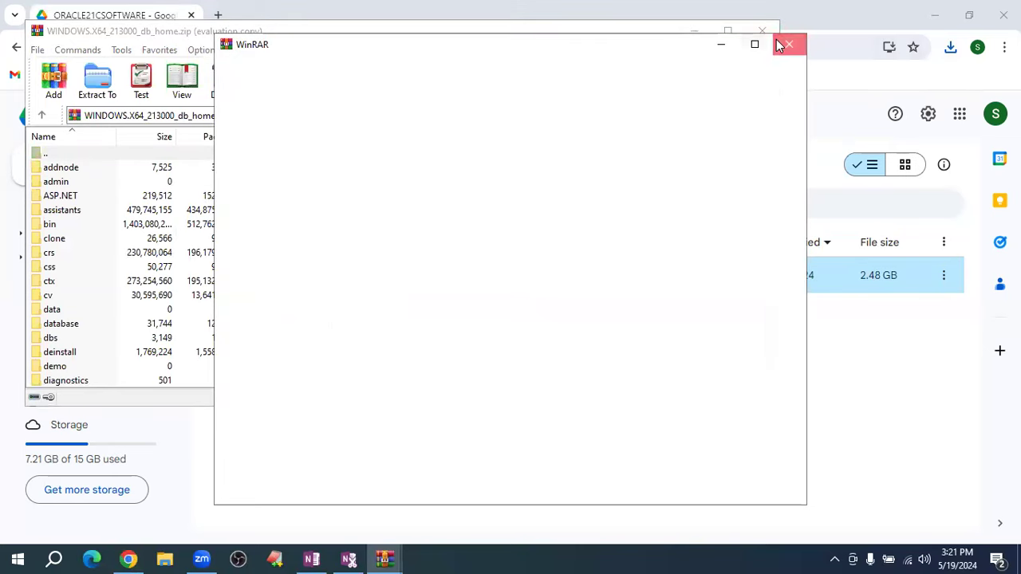
pyautogui.click(780, 44)
pyautogui.click(772, 37)
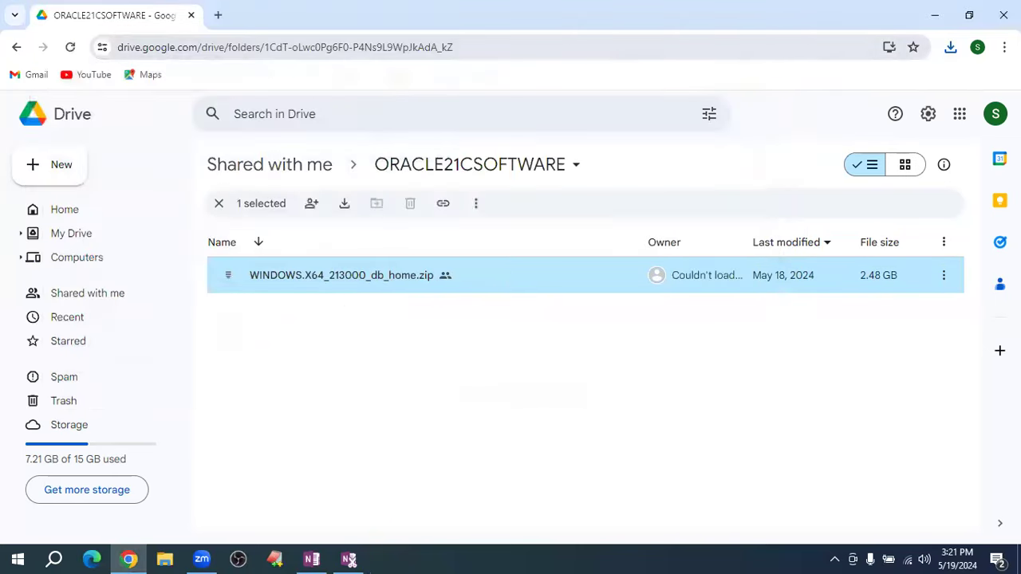
# - Close Chrome and minimize the notes to clear the desktop
pyautogui.click(1011, 8)
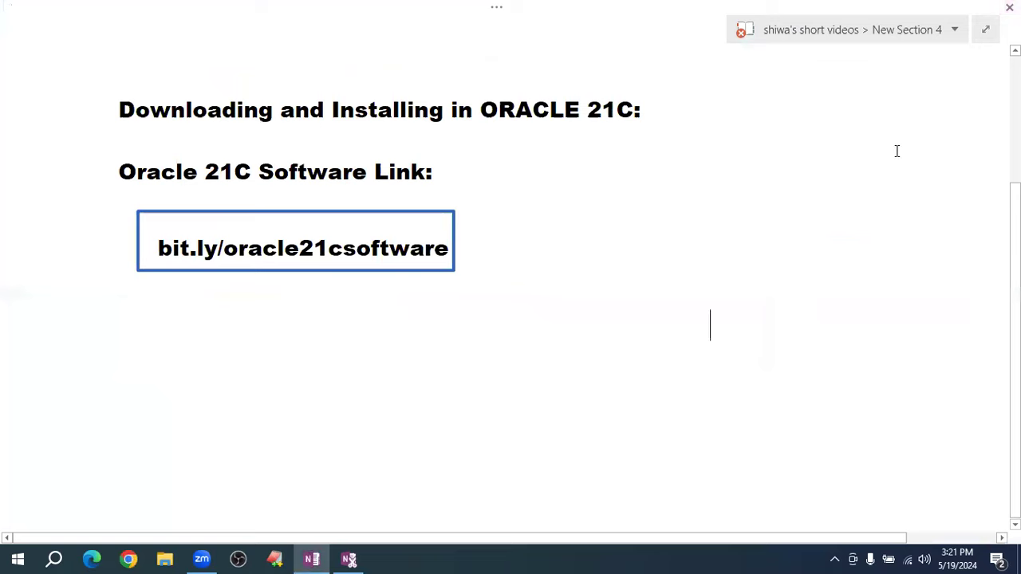
pyautogui.press('super+d')
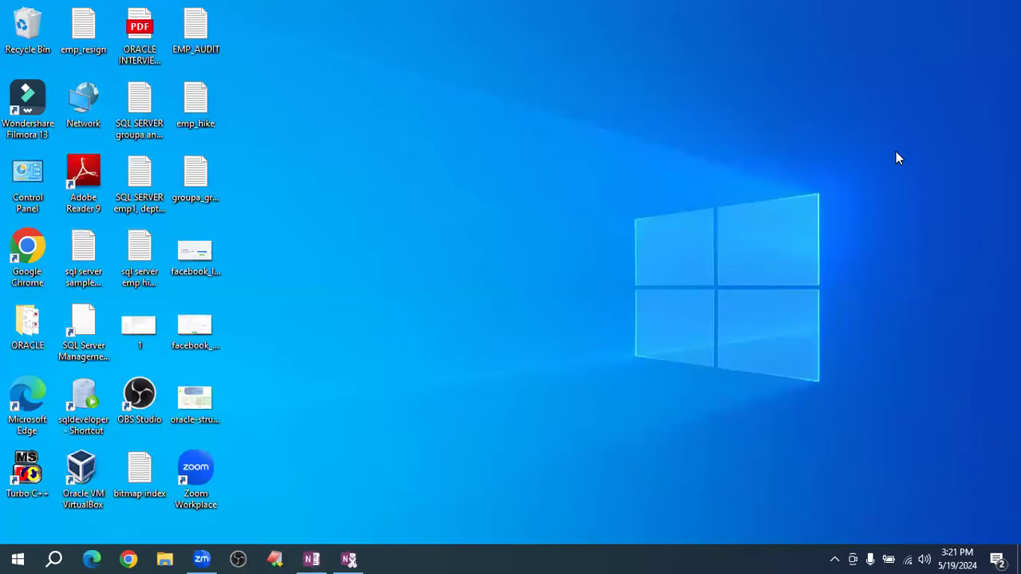
pyautogui.press('super+r')
pyautogui.press('Return')
# - Confirm the Oracle zip is in Downloads in a maximized File Explorer window
pyautogui.press('super+e')
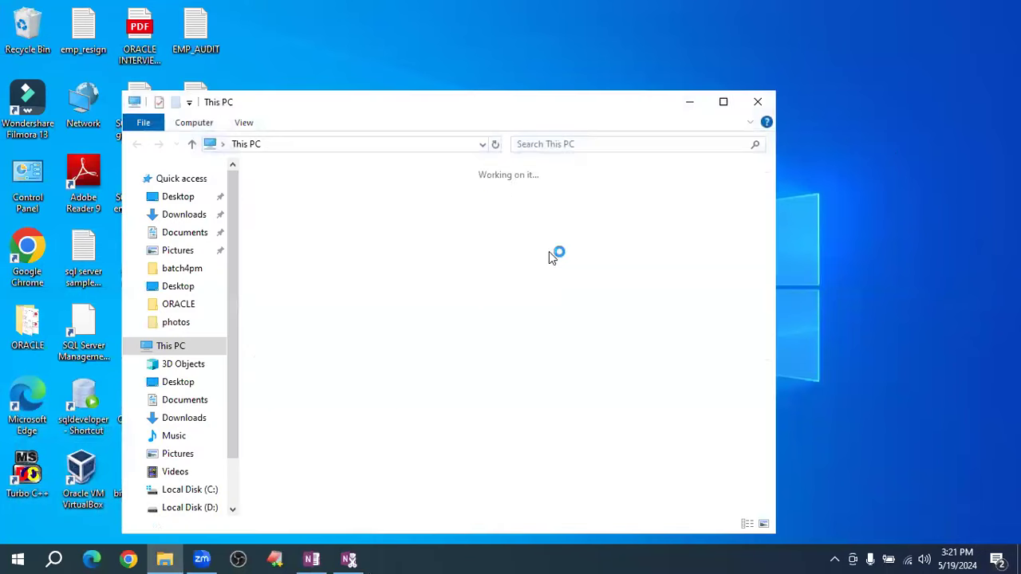
pyautogui.click(185, 216)
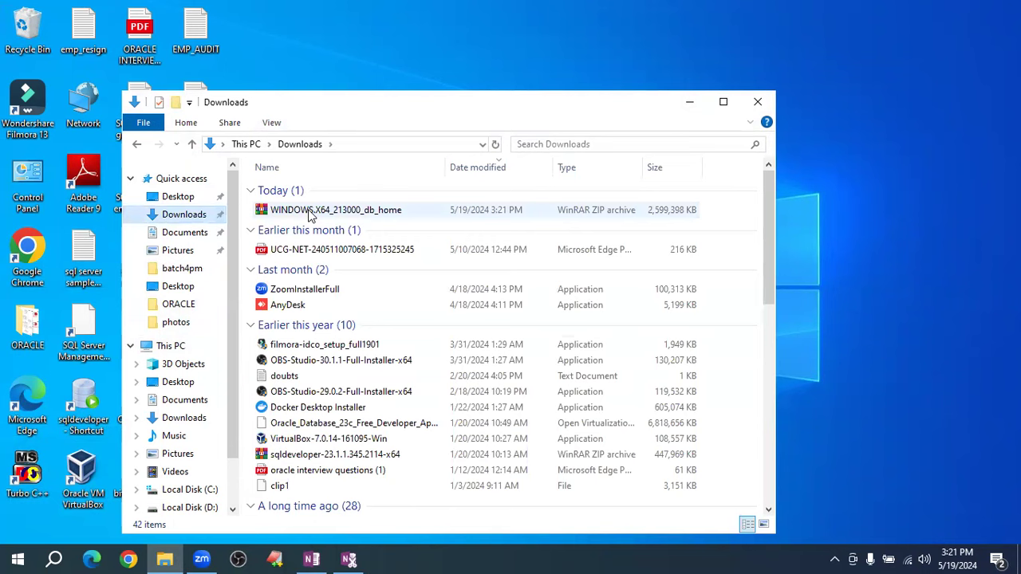
pyautogui.click(317, 210)
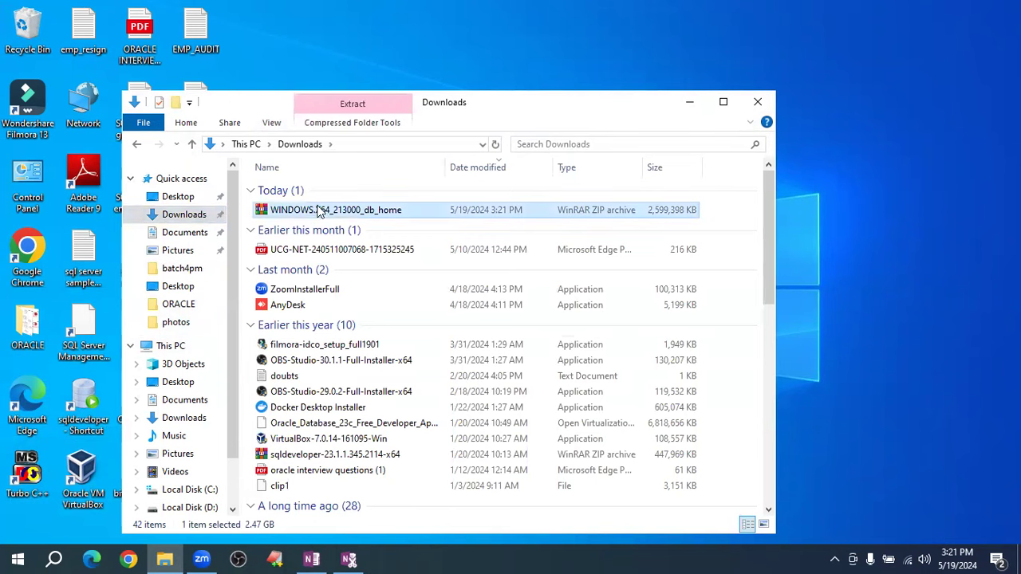
pyautogui.click(723, 102)
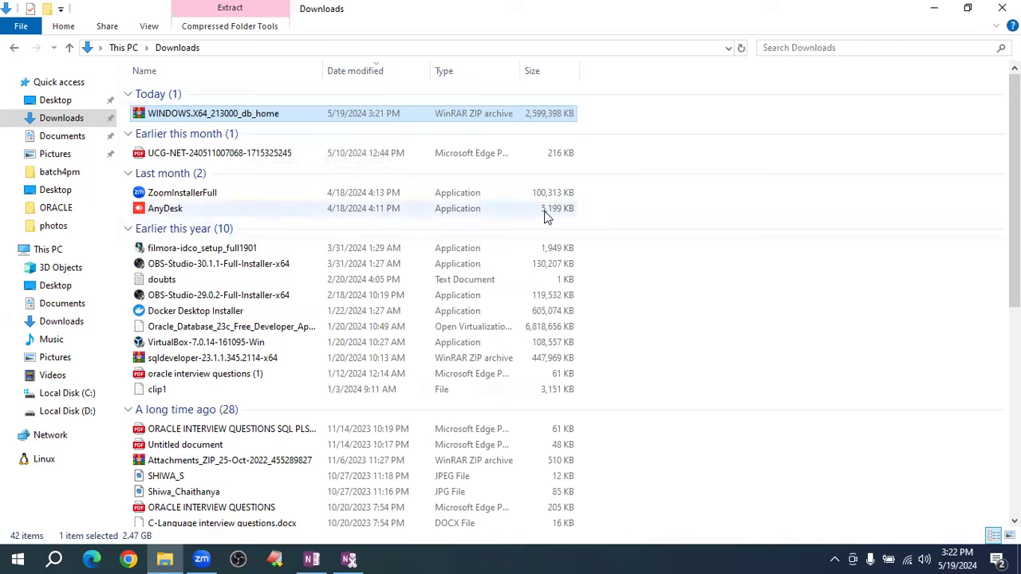
# - Open Local Disk (D:) from This PC
pyautogui.click(51, 250)
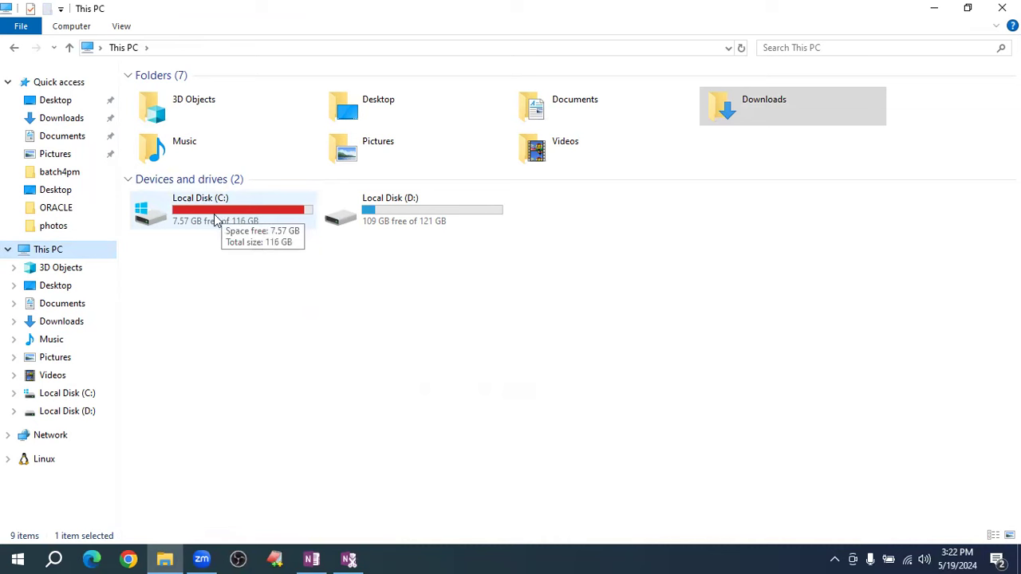
pyautogui.click(424, 221)
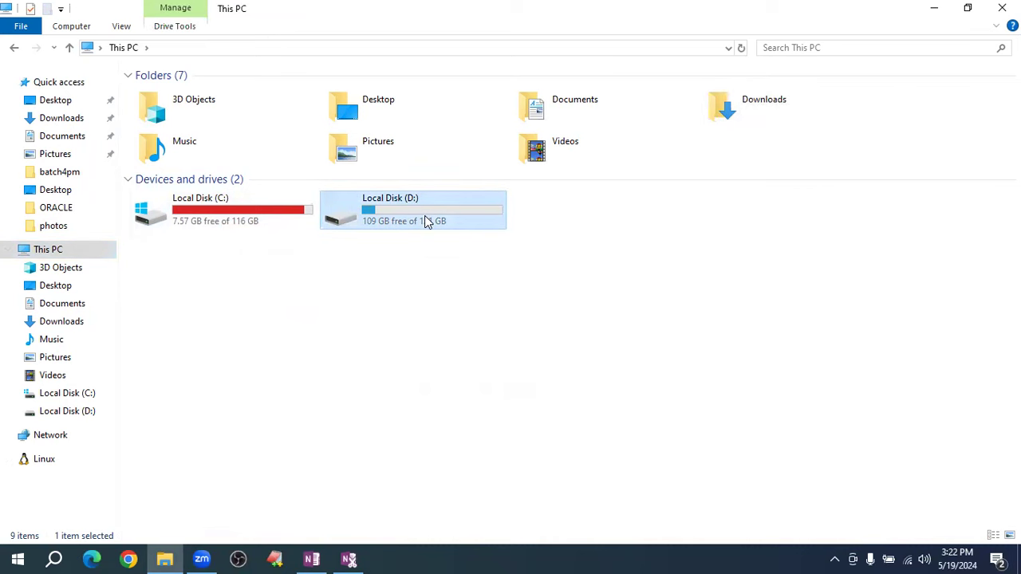
pyautogui.doubleClick(425, 221)
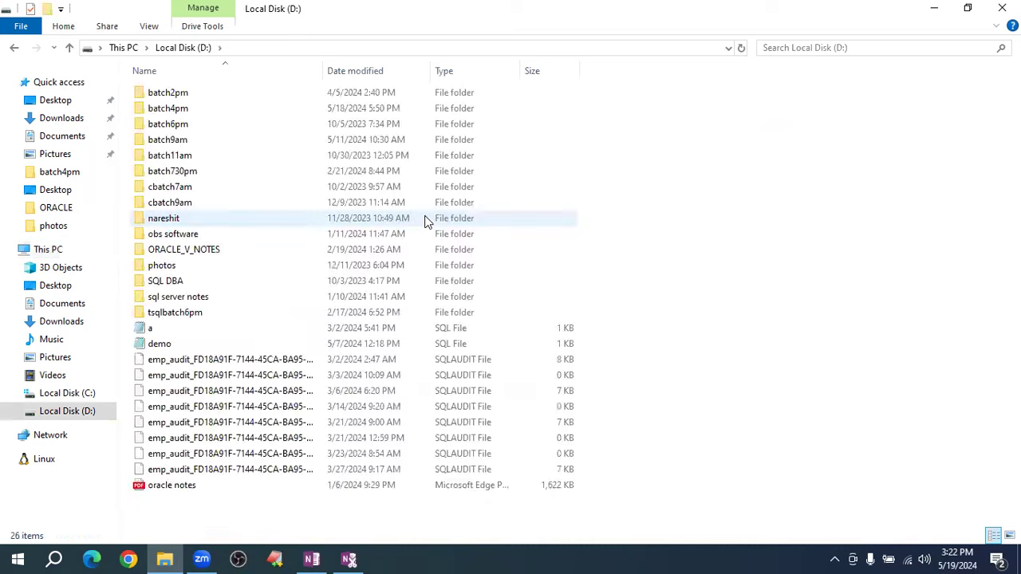
# - Create a new folder named ORACLE in the root of drive D:
pyautogui.rightClick(634, 169)
pyautogui.moveTo(704, 348)
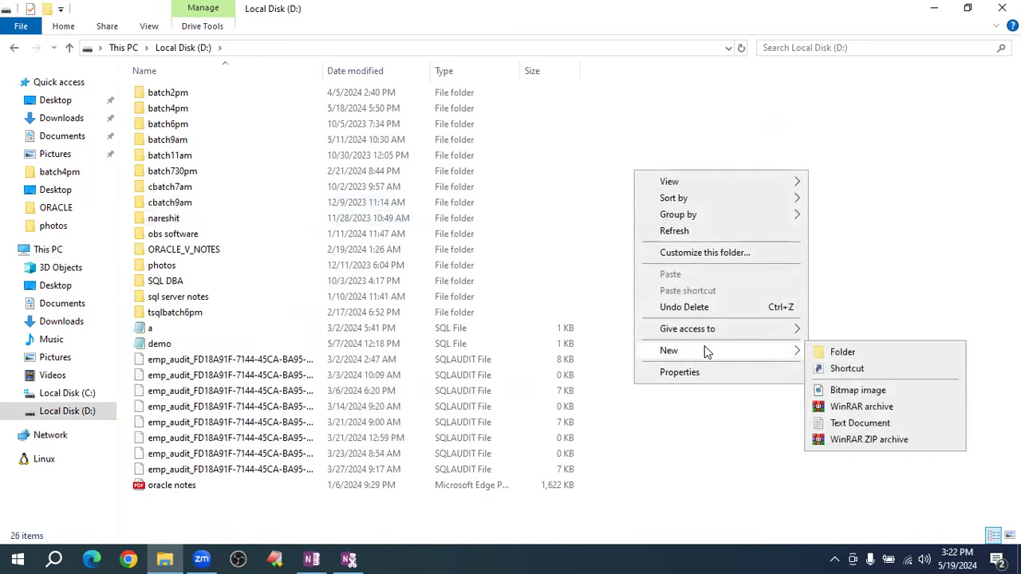
pyautogui.click(841, 355)
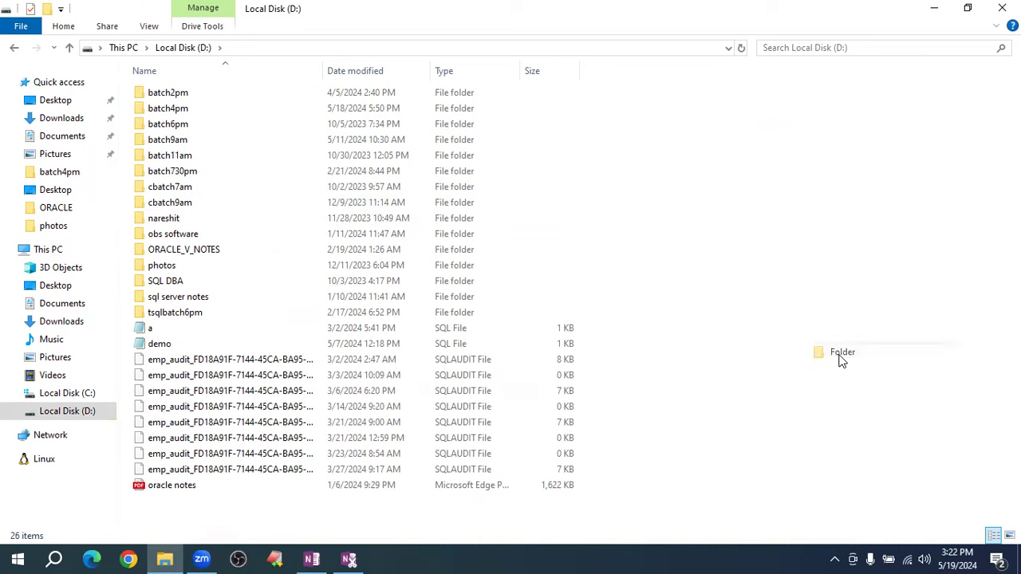
pyautogui.write('ORAC')
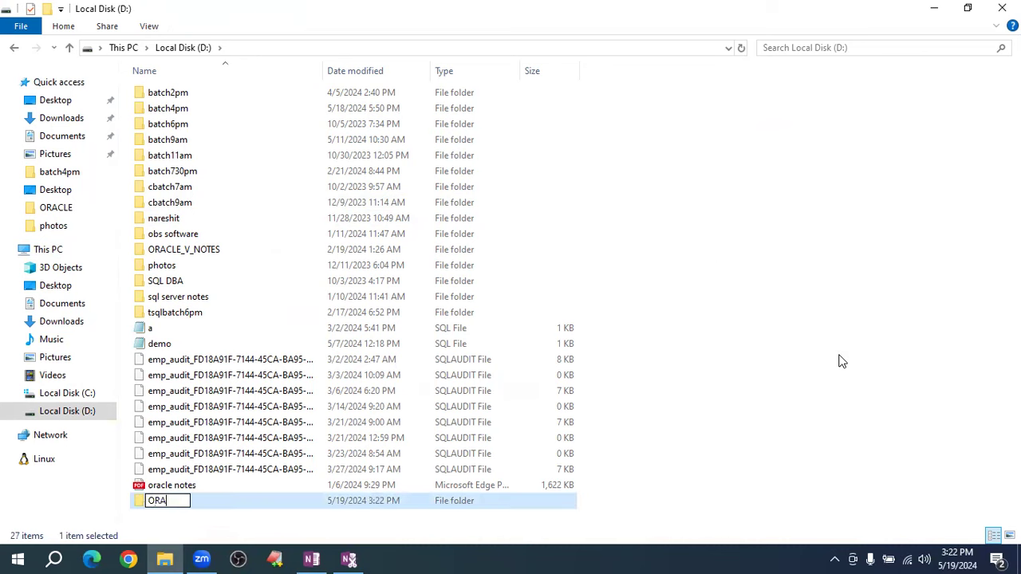
pyautogui.write('LE')
pyautogui.press('Return')
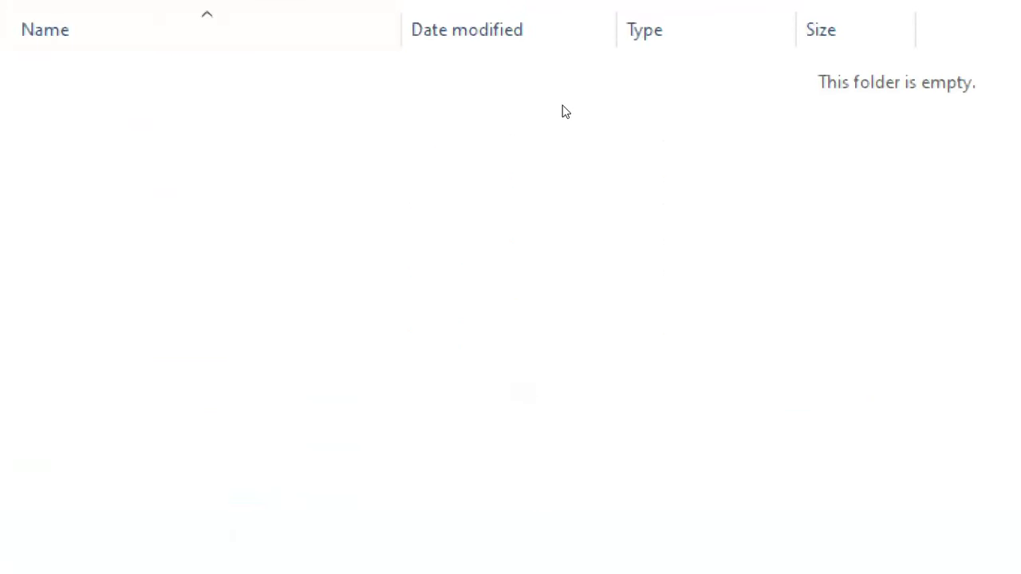
# - Add a db_home subfolder inside D:\ORACLE
pyautogui.rightClick(294, 155)
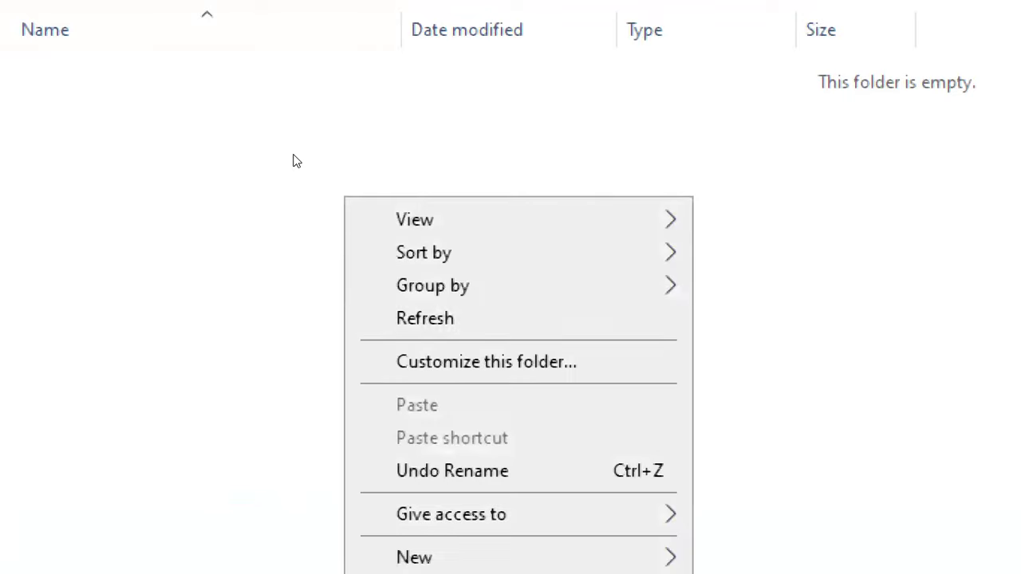
pyautogui.moveTo(415, 557)
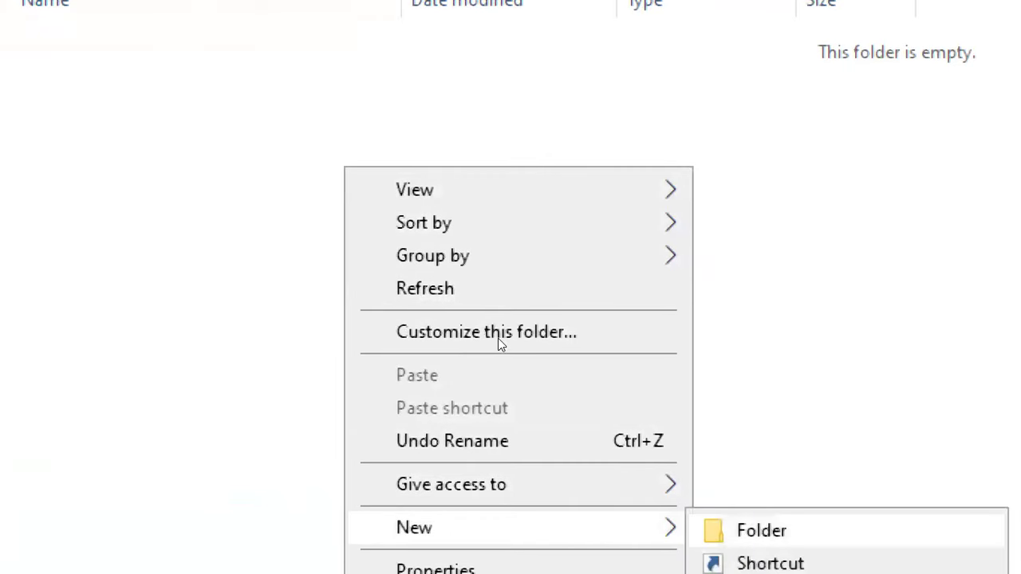
pyautogui.click(762, 527)
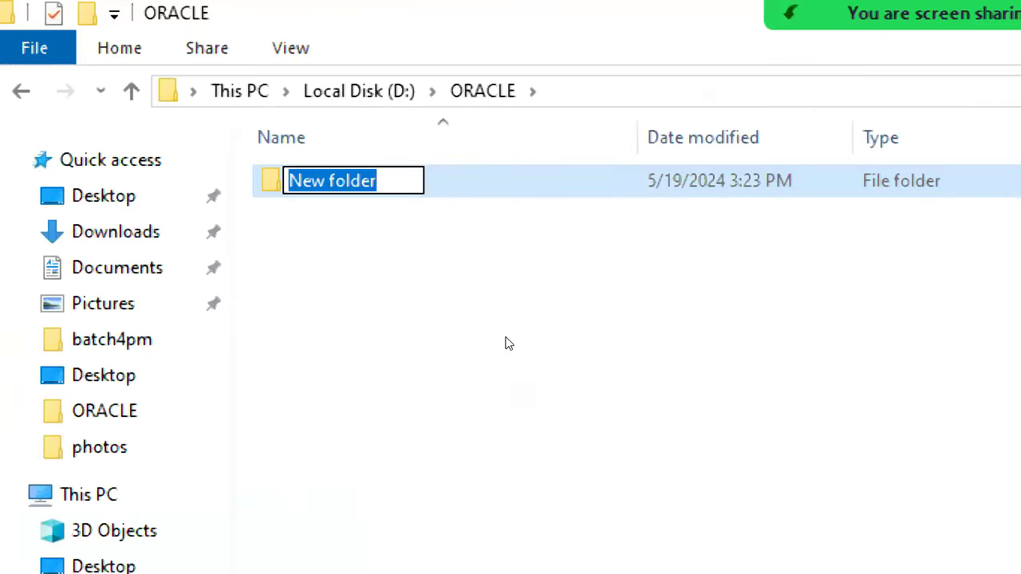
pyautogui.write('db_h')
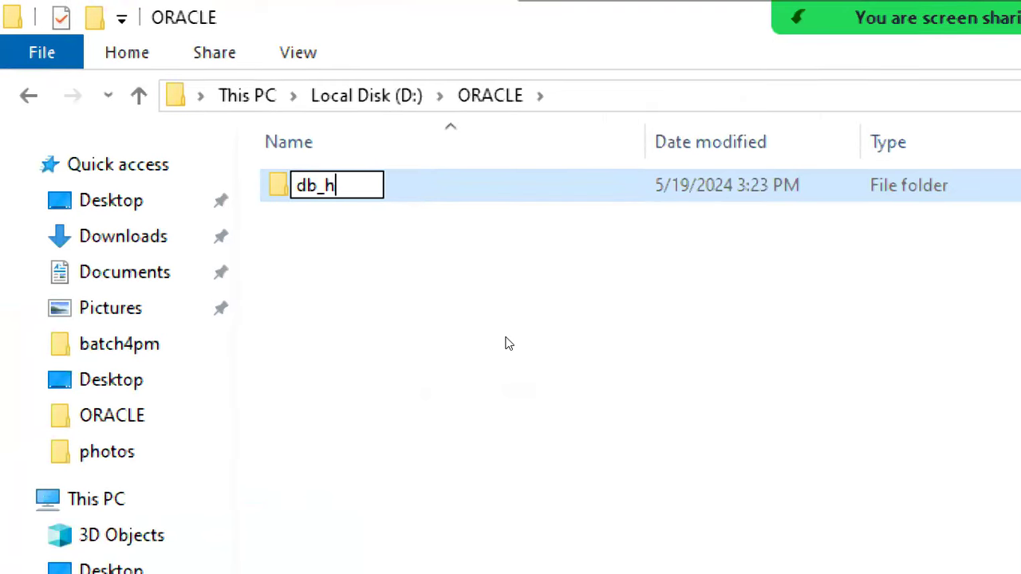
pyautogui.write('ome')
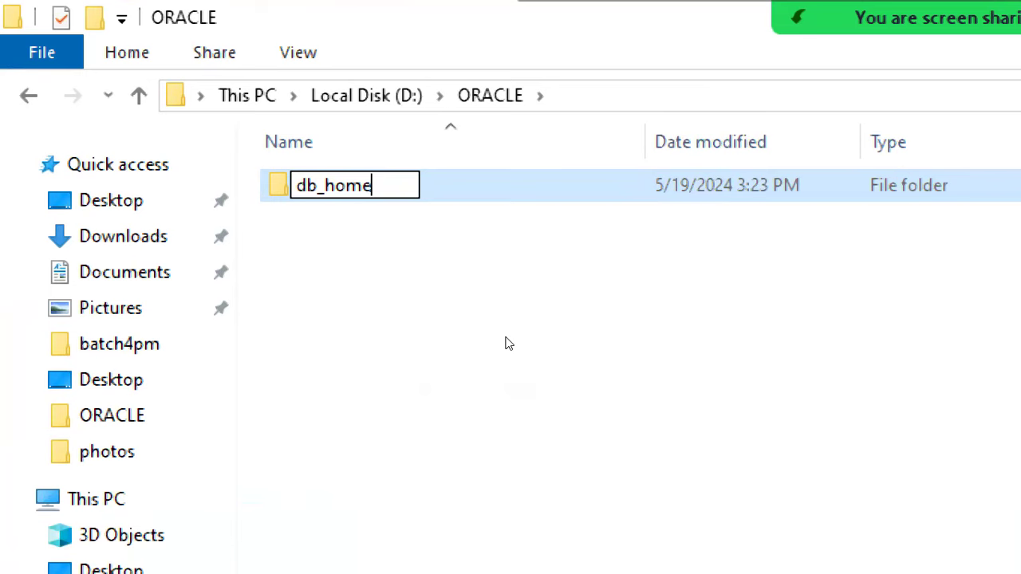
pyautogui.press('Return')
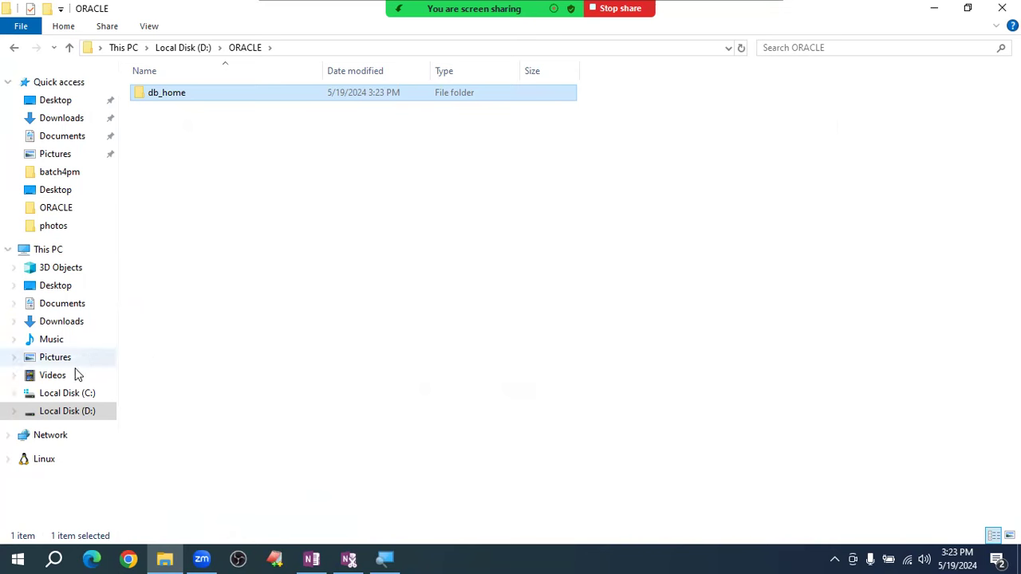
pyautogui.click(66, 396)
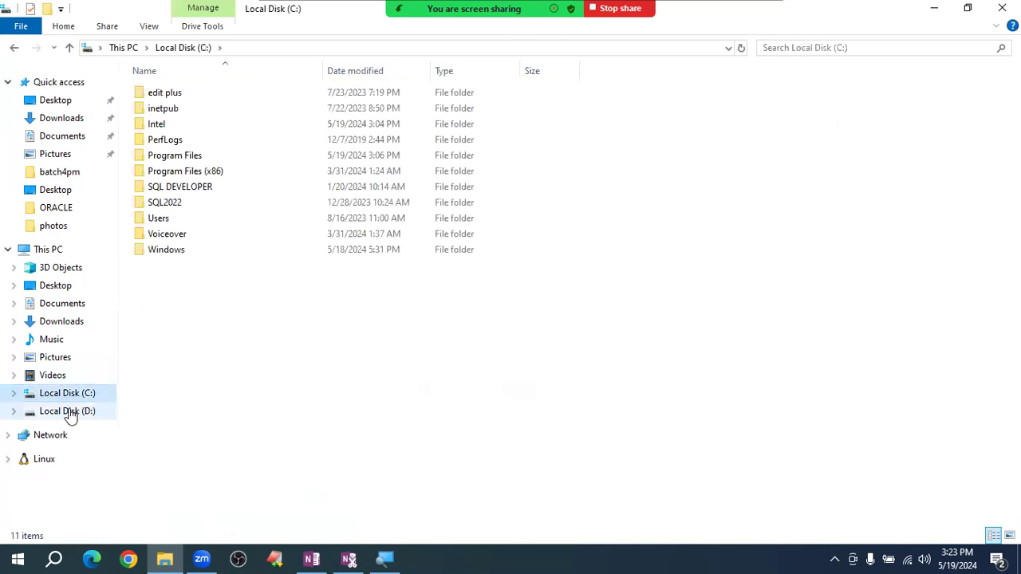
# - Open D:\ORACLE to check its db_home folder, then go to Downloads
pyautogui.click(67, 410)
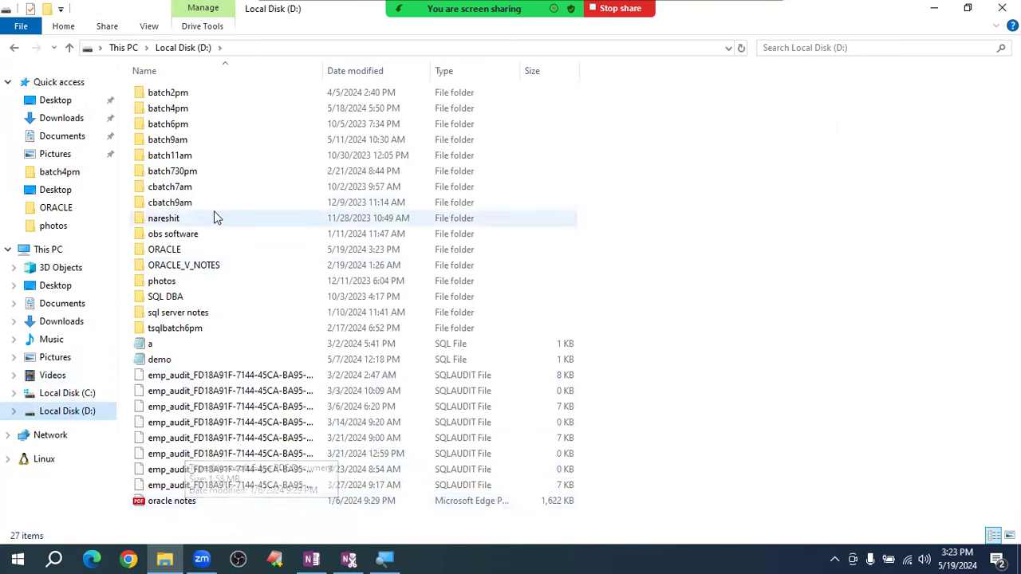
pyautogui.click(182, 254)
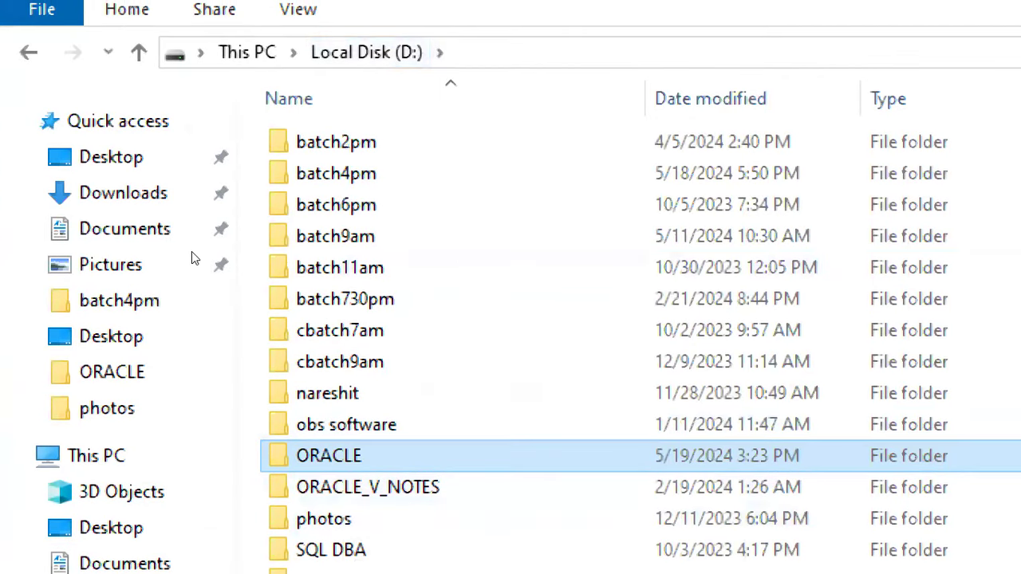
pyautogui.press('Return')
pyautogui.press('Down')
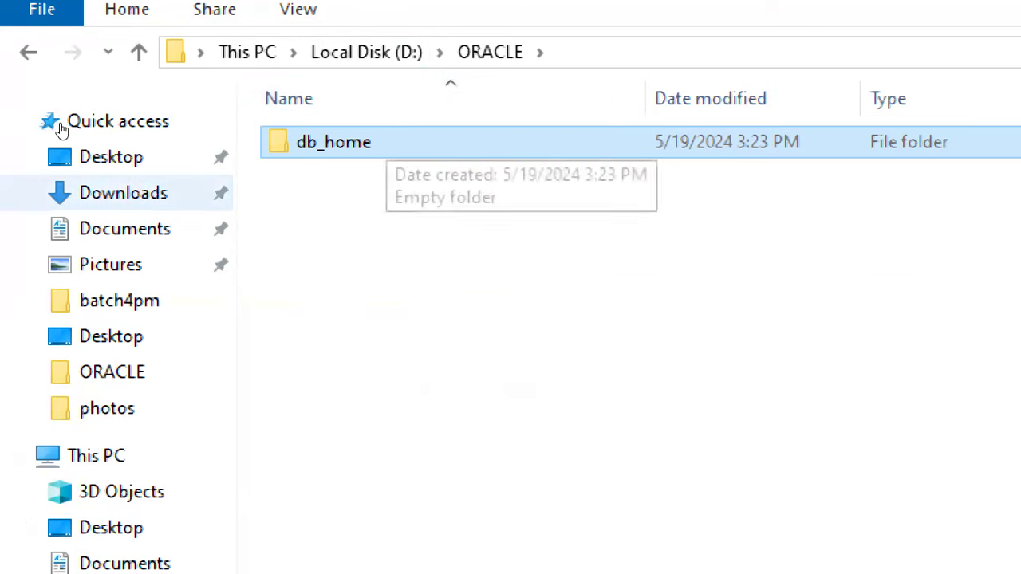
pyautogui.click(123, 192)
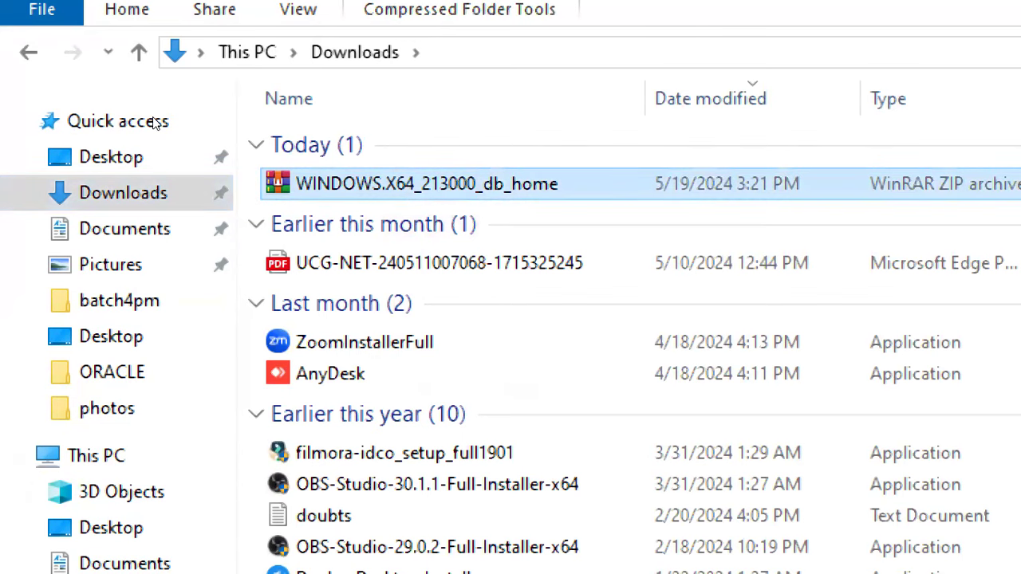
# - Extract the WINDOWS.X64_213000_db_home zip into D:\ORACLE\db_home with WinRAR, then minimize Explorer
pyautogui.hotkey('shift', 'F10')
pyautogui.press('Down')
pyautogui.press('Down')
pyautogui.press('Down')
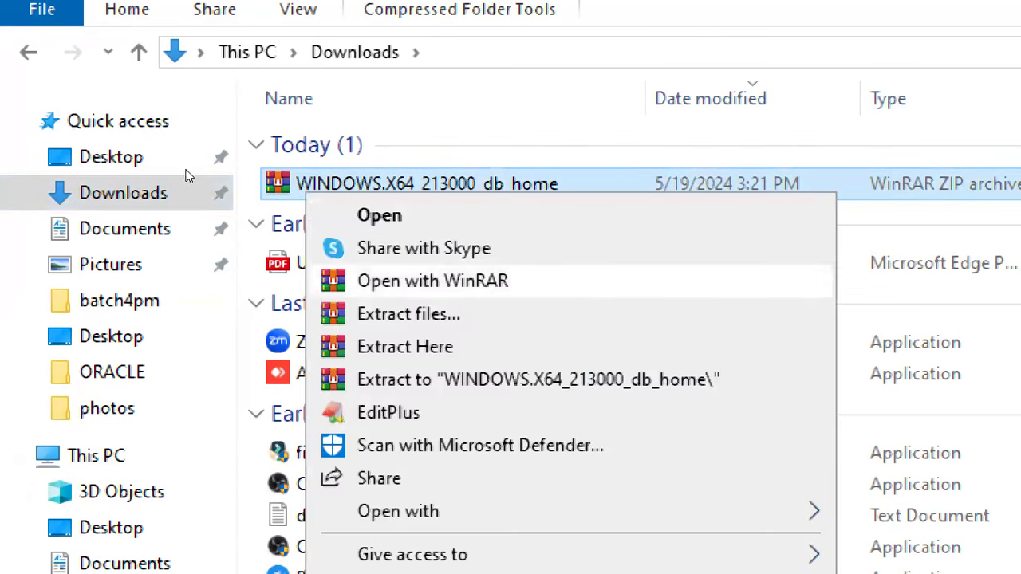
pyautogui.press('Down')
pyautogui.press('Return')
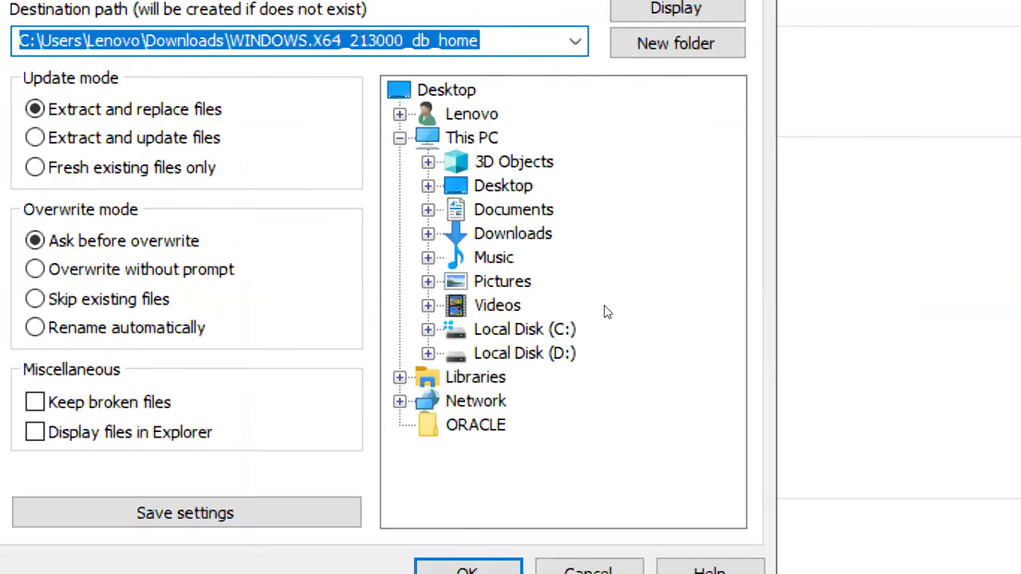
pyautogui.click(534, 338)
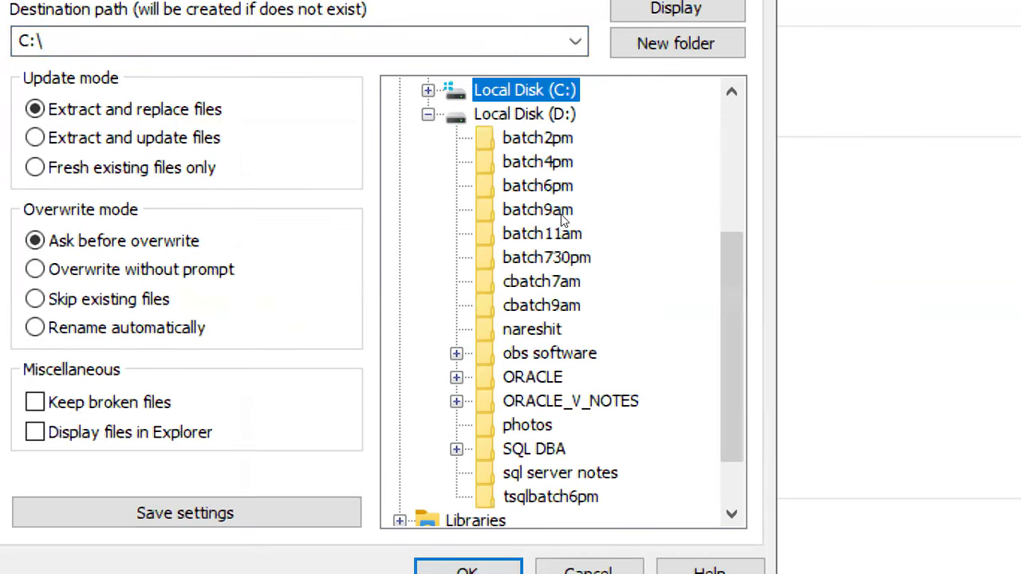
pyautogui.press('Down')
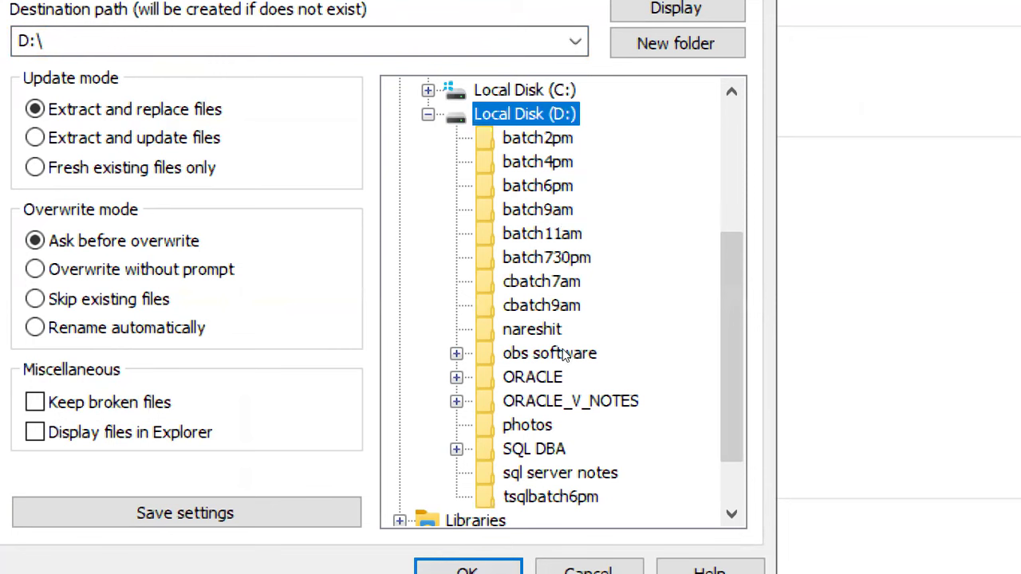
pyautogui.click(551, 372)
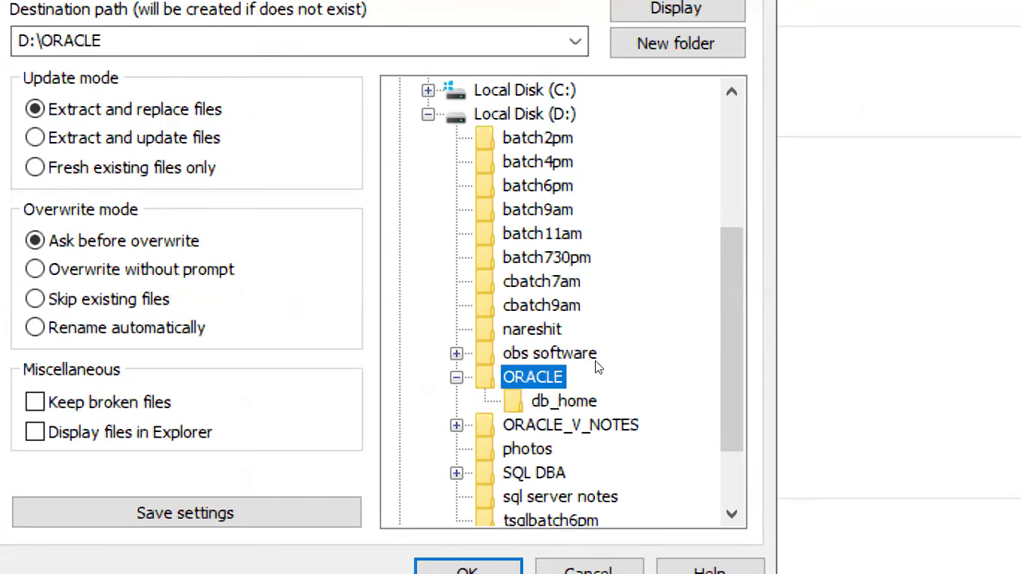
pyautogui.press('Down')
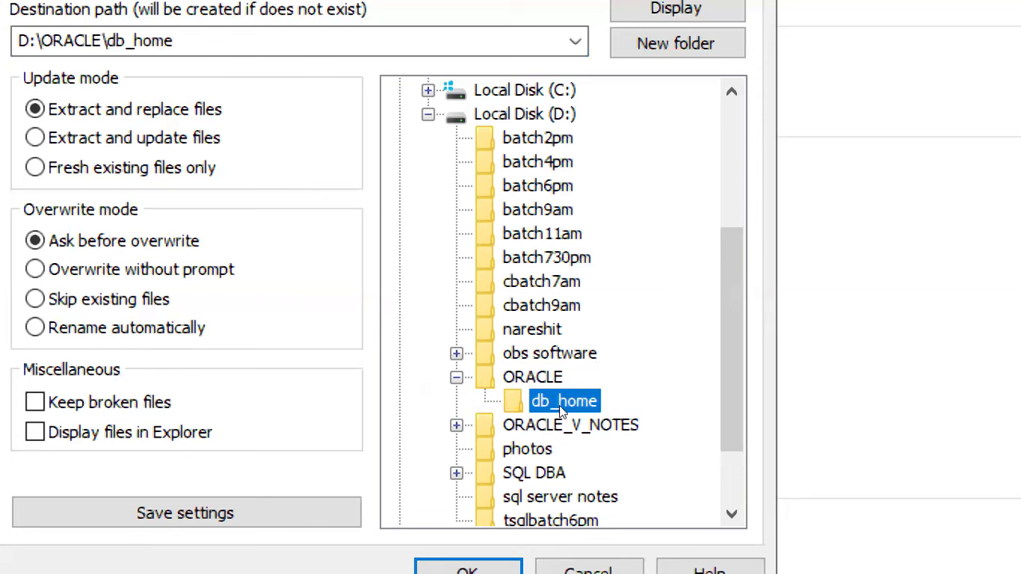
pyautogui.press('Return')
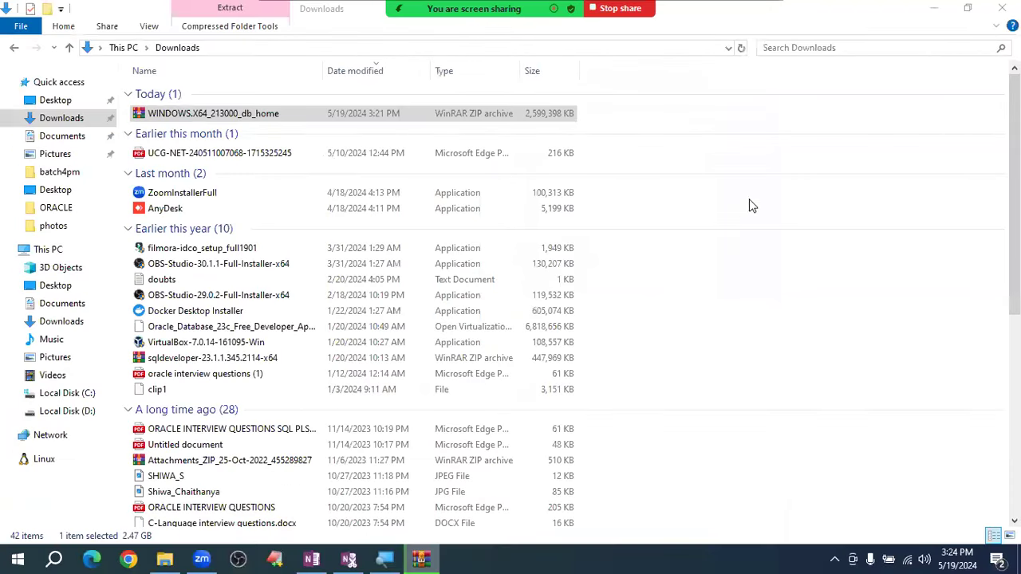
pyautogui.click(935, 12)
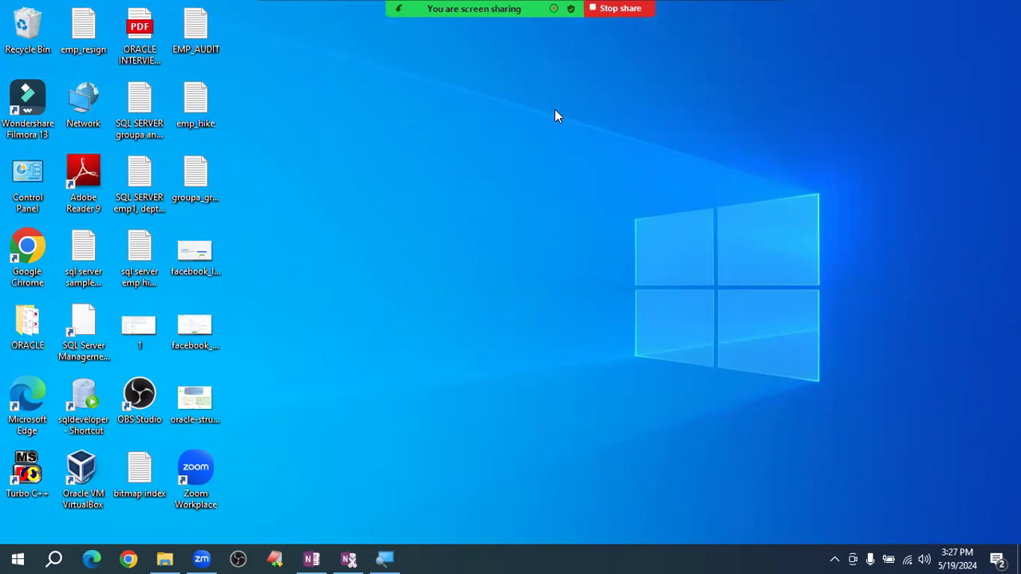
# - Browse to D:\ORACLE\db_home in a new File Explorer window and select the setup application
pyautogui.press('super+e')
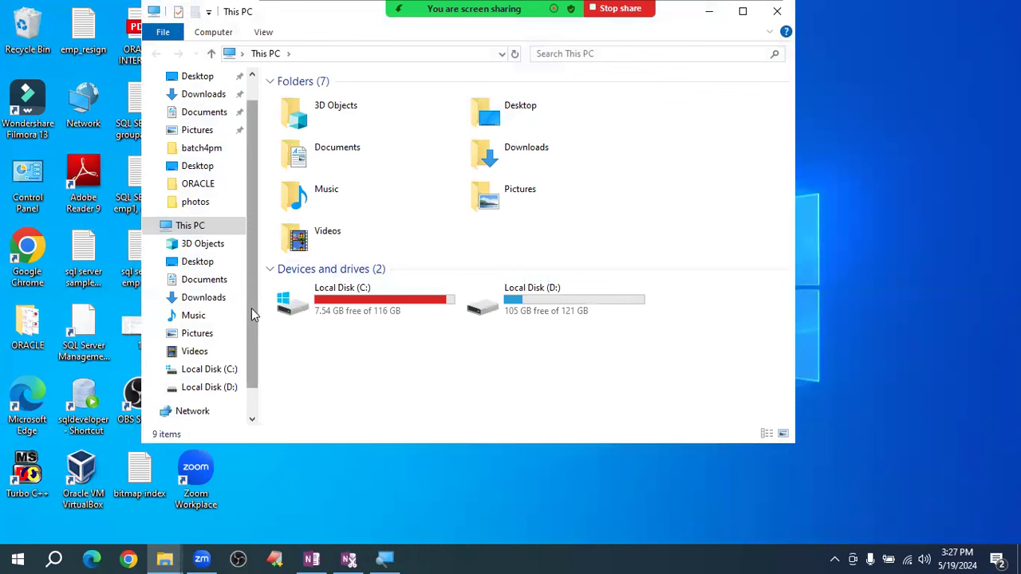
pyautogui.click(212, 389)
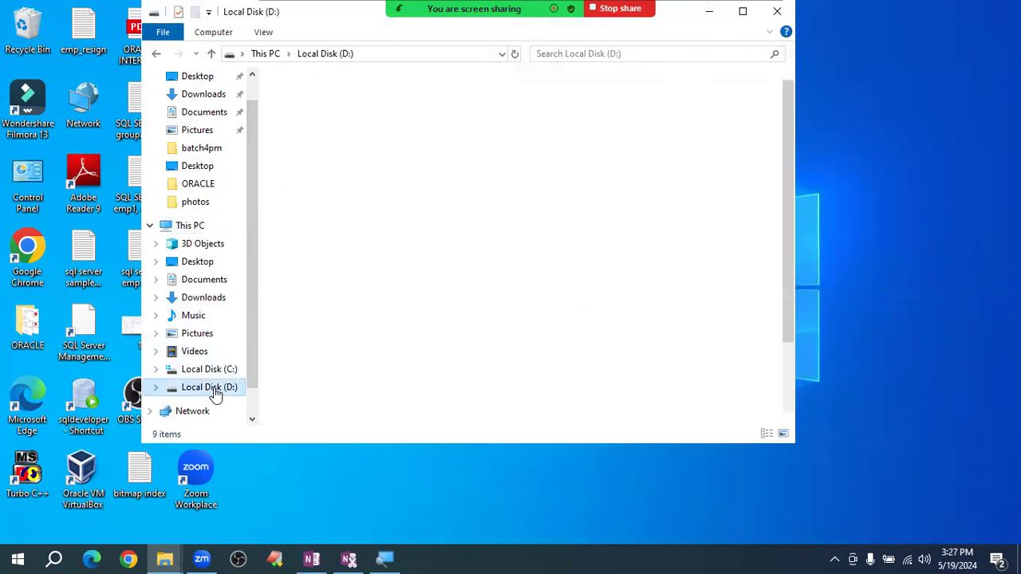
pyautogui.doubleClick(346, 258)
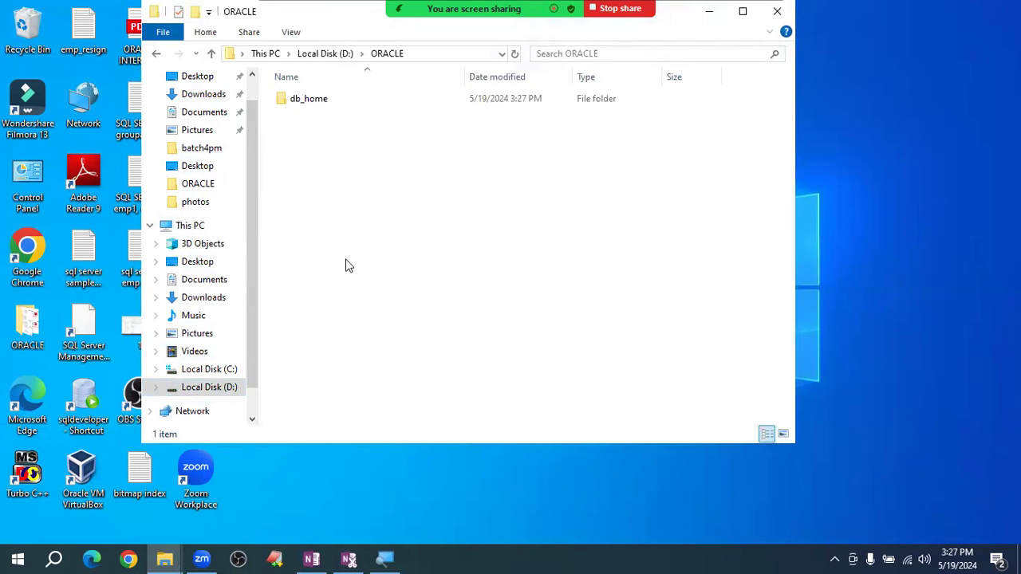
pyautogui.doubleClick(340, 104)
pyautogui.doubleClick(340, 105)
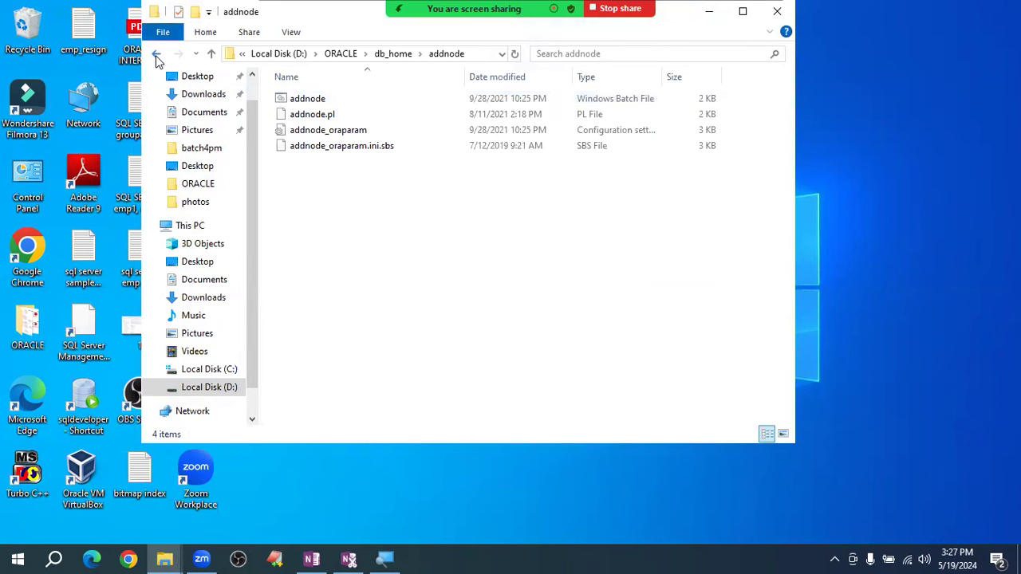
pyautogui.click(156, 54)
pyautogui.click(315, 129)
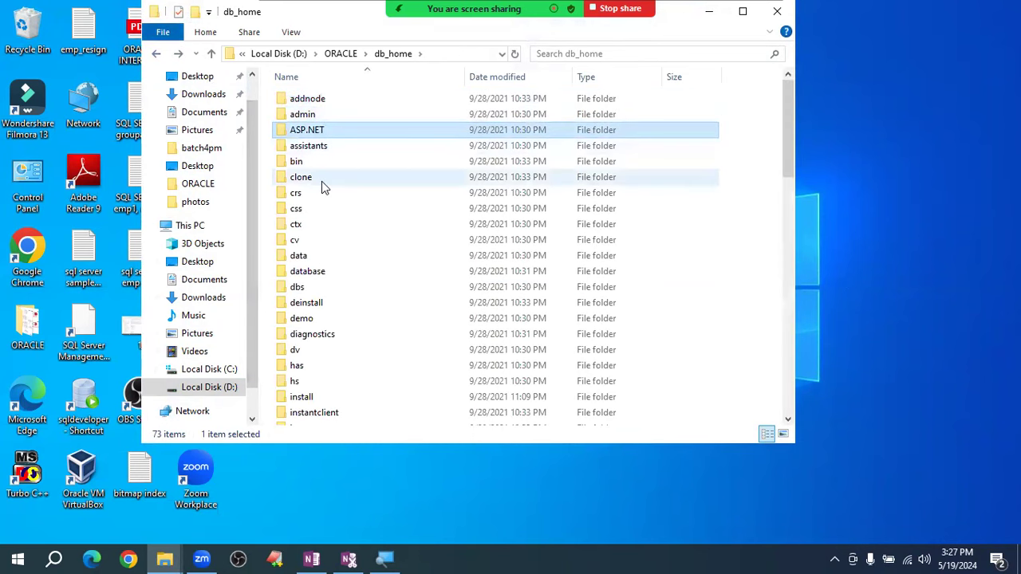
pyautogui.press('Down')
pyautogui.press('Down')
pyautogui.press('Down')
pyautogui.press('Down')
pyautogui.press('Down')
pyautogui.press('Down')
pyautogui.press('Down')
pyautogui.press('Down')
pyautogui.press('Down')
pyautogui.press('Down')
pyautogui.press('Down')
pyautogui.press('Down')
pyautogui.press('Down')
pyautogui.press('Down')
pyautogui.press('Down')
pyautogui.press('Down')
pyautogui.press('Down')
pyautogui.press('Down')
pyautogui.press('Down')
pyautogui.press('Down')
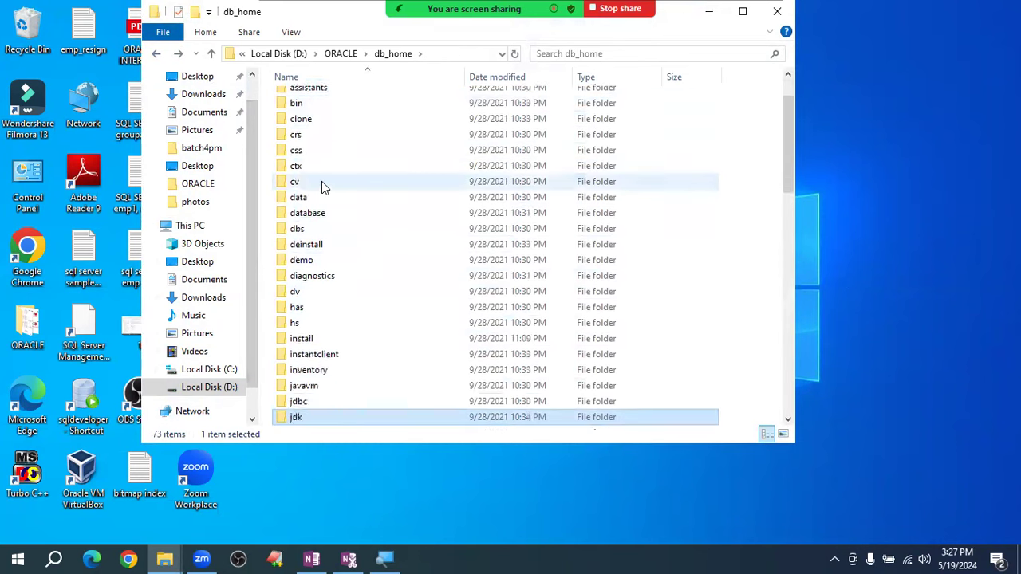
pyautogui.press('Down')
pyautogui.press('Down')
pyautogui.press('Down')
pyautogui.press('Down')
pyautogui.press('Down')
pyautogui.press('Down')
pyautogui.press('Down')
pyautogui.press('Down')
pyautogui.press('Down')
pyautogui.press('Down')
pyautogui.press('Down')
pyautogui.press('Down')
pyautogui.press('Down')
pyautogui.press('Down')
pyautogui.press('Down')
pyautogui.press('Down')
pyautogui.press('Down')
pyautogui.press('Down')
pyautogui.press('Down')
pyautogui.press('Down')
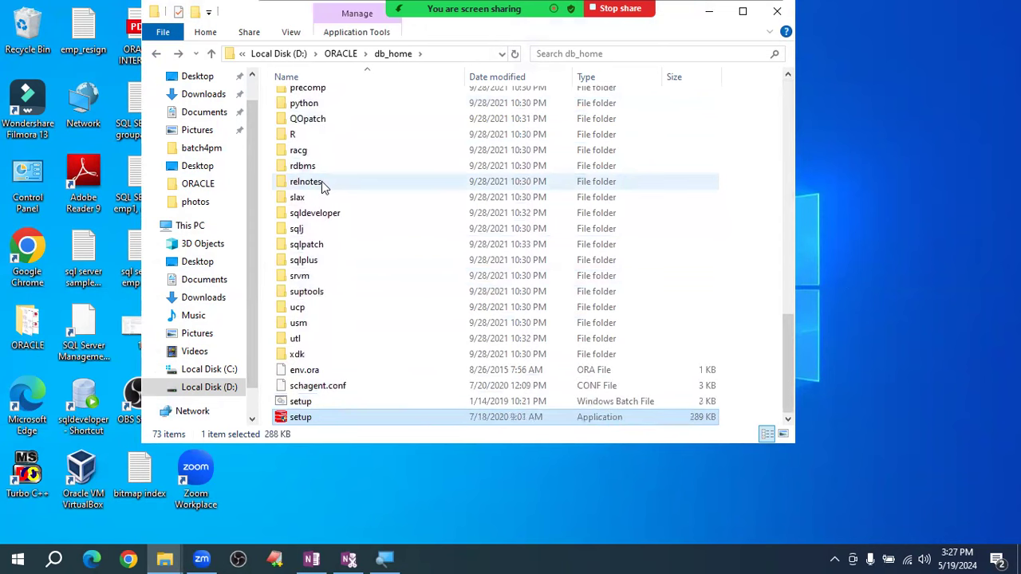
# - Run setup.exe from D:\ORACLE\db_home as administrator
pyautogui.rightClick(338, 415)
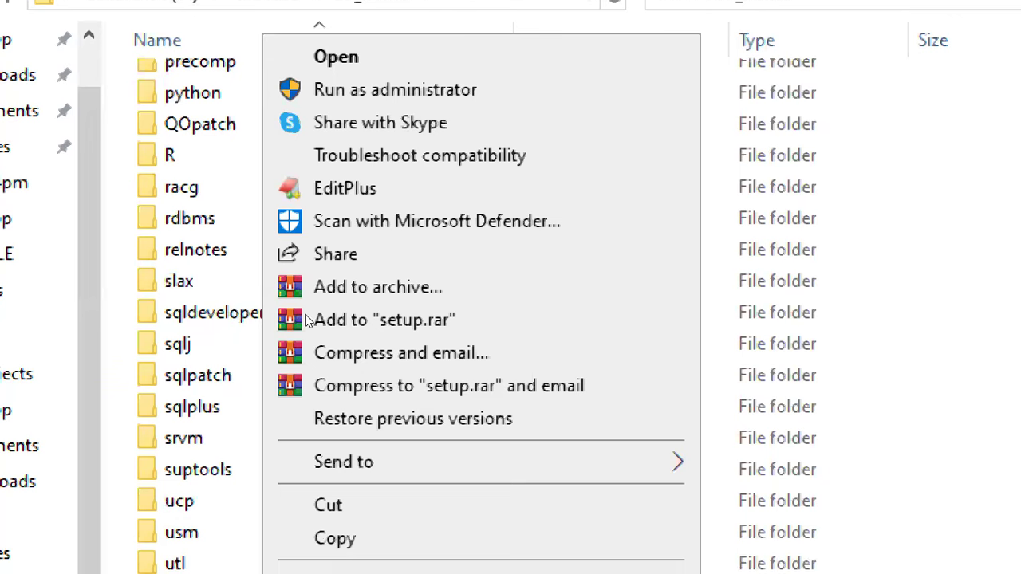
pyautogui.click(192, 550)
pyautogui.press('Down')
pyautogui.press('Down')
pyautogui.press('Down')
pyautogui.press('Down')
pyautogui.press('Down')
pyautogui.press('Down')
pyautogui.press('Down')
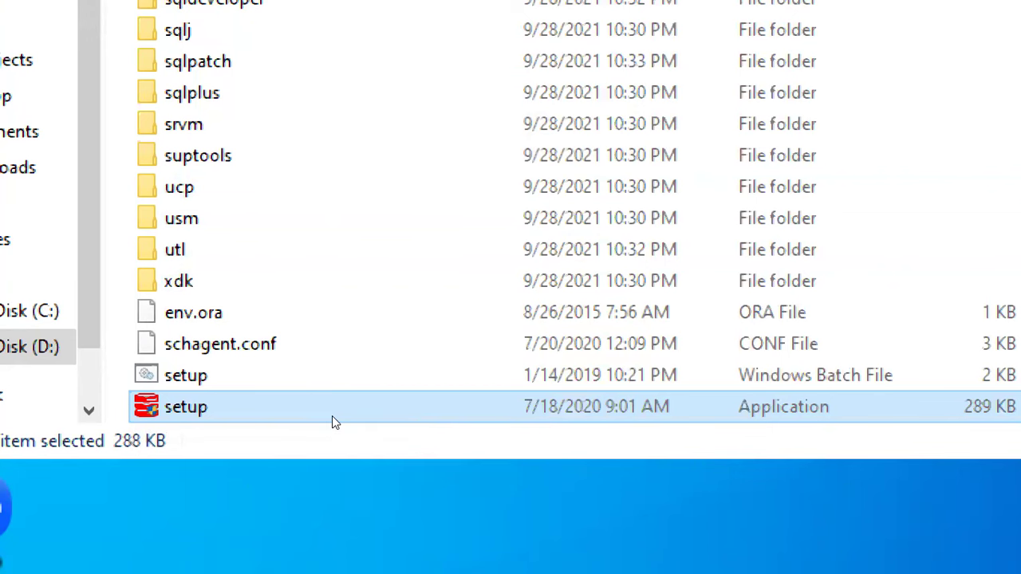
pyautogui.rightClick(332, 416)
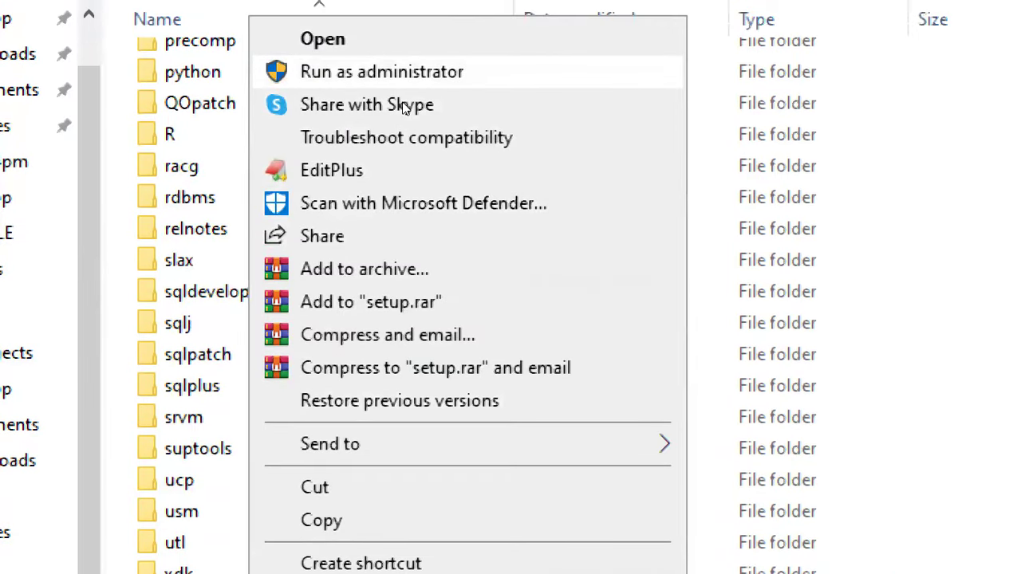
pyautogui.click(402, 102)
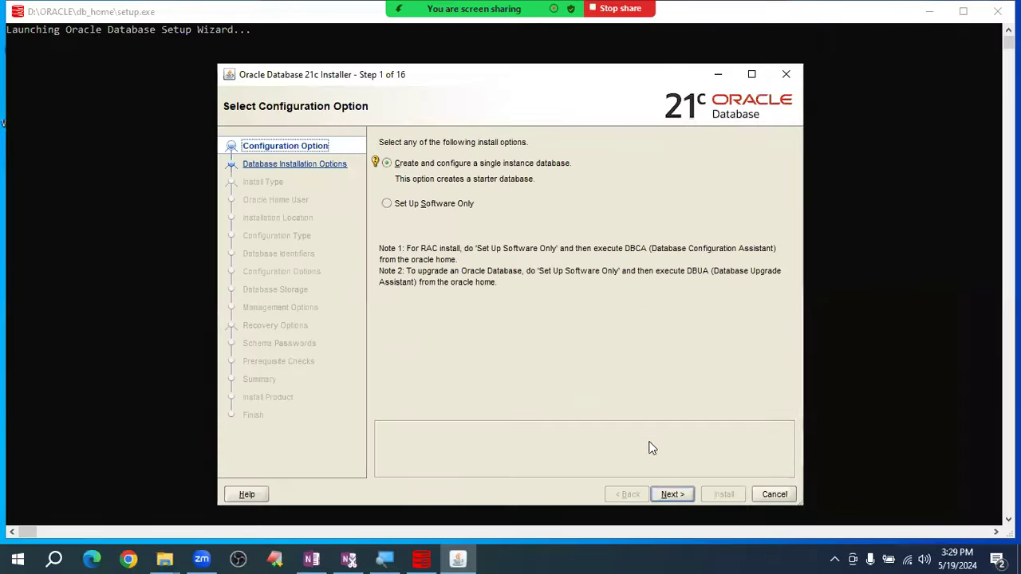
# - Pick single-instance, Desktop class and Use Virtual Account to reach Typical Install Configuration
pyautogui.click(670, 493)
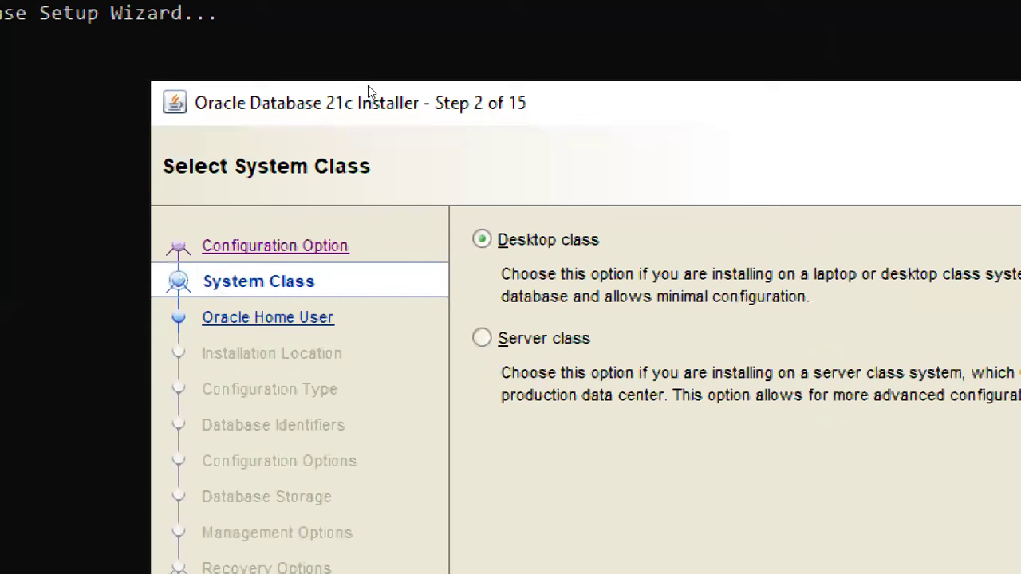
pyautogui.click(482, 239)
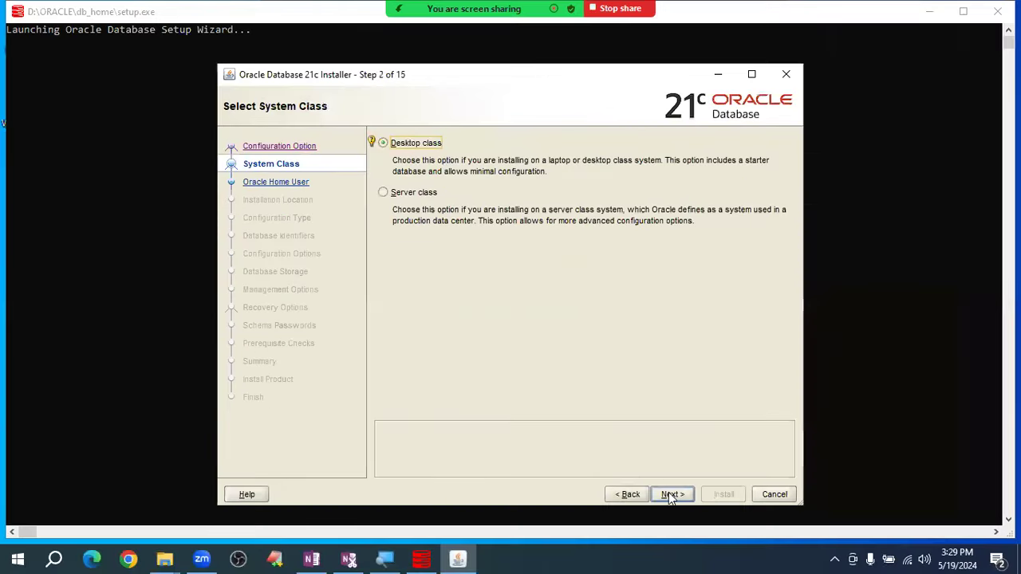
pyautogui.click(670, 493)
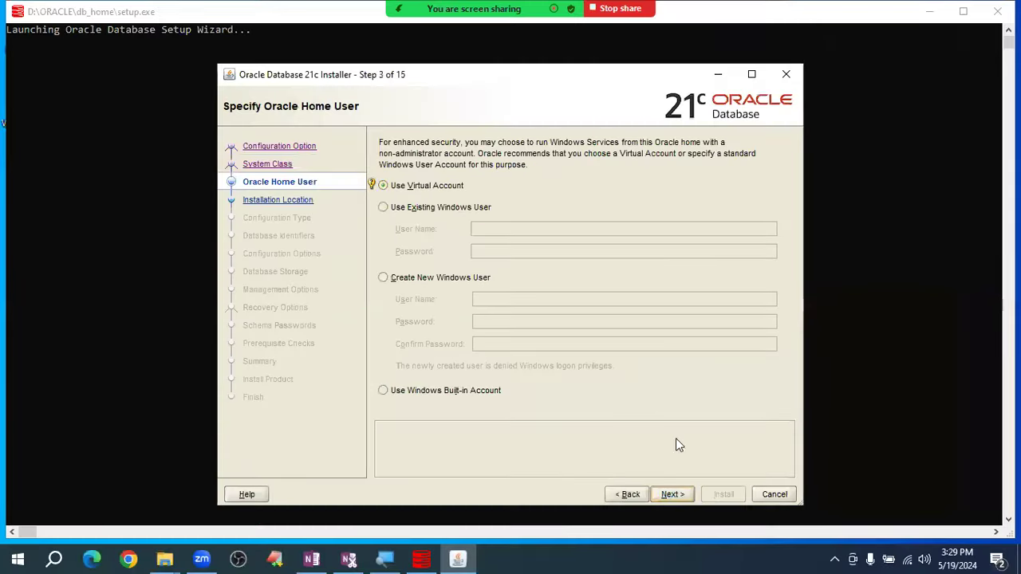
pyautogui.click(663, 495)
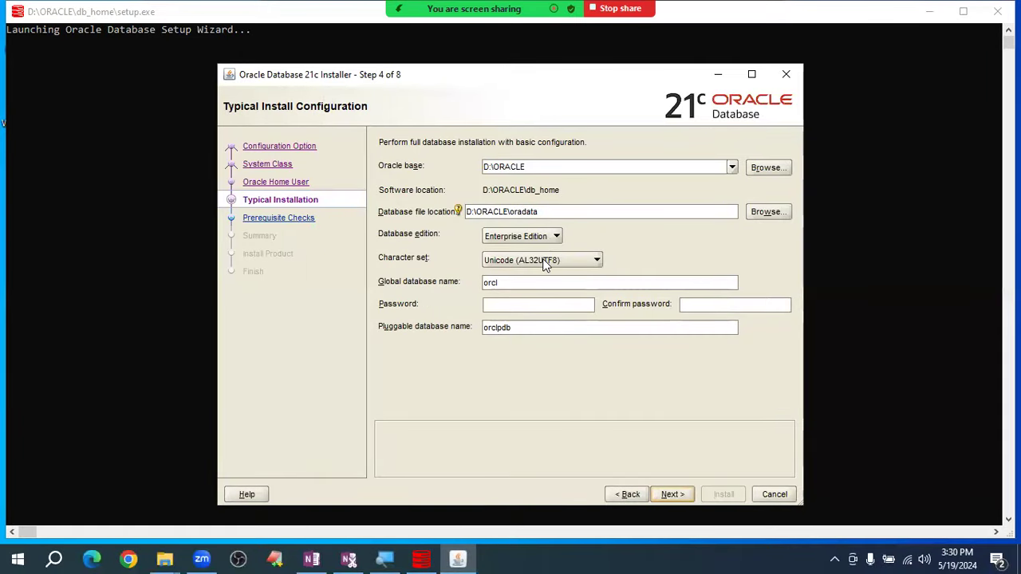
# - Enter and confirm the admin password for the orcl database, then continue
pyautogui.click(516, 302)
pyautogui.write('••••••••')
pyautogui.click(714, 305)
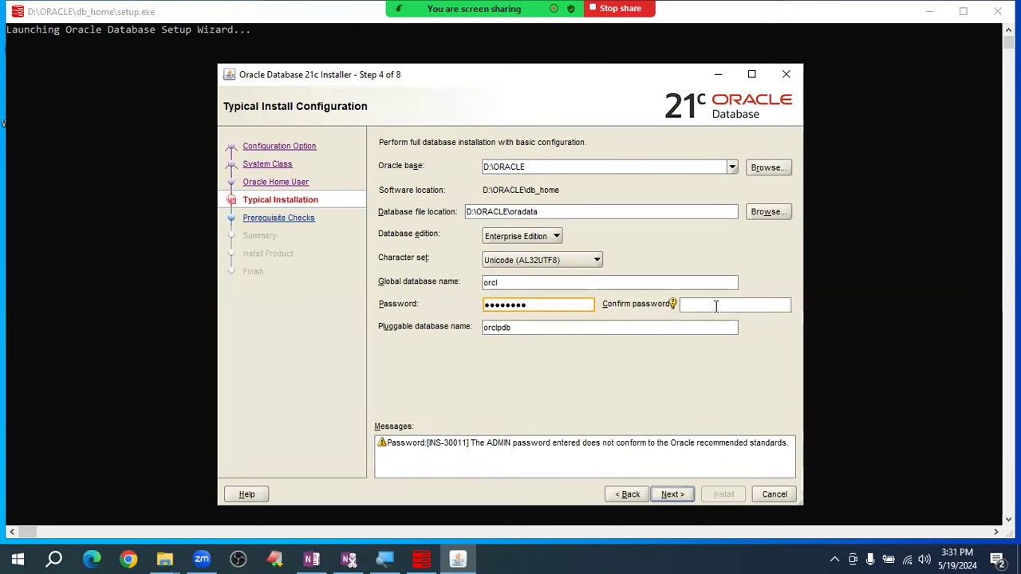
pyautogui.write('••••••••')
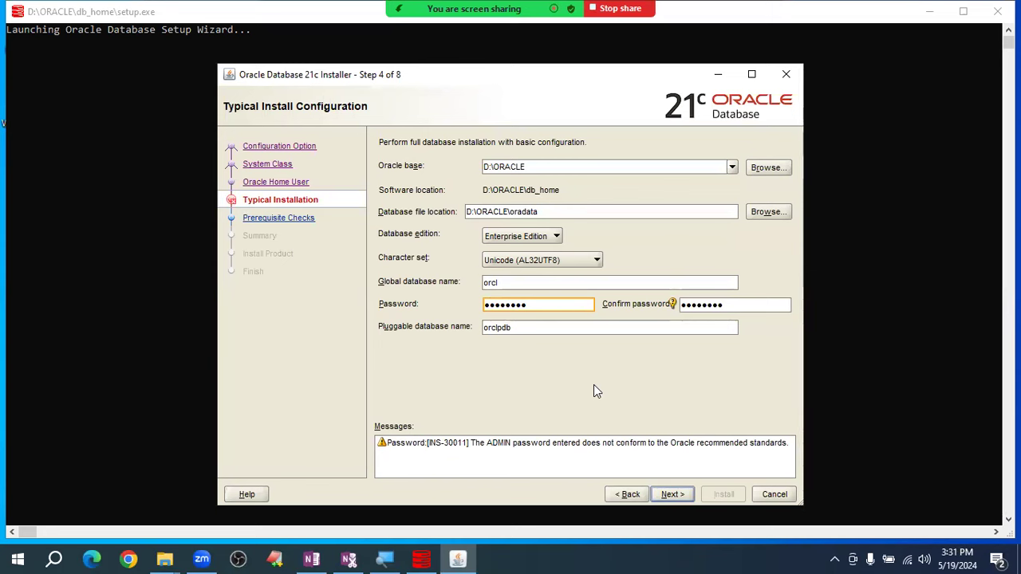
pyautogui.click(665, 491)
pyautogui.click(669, 495)
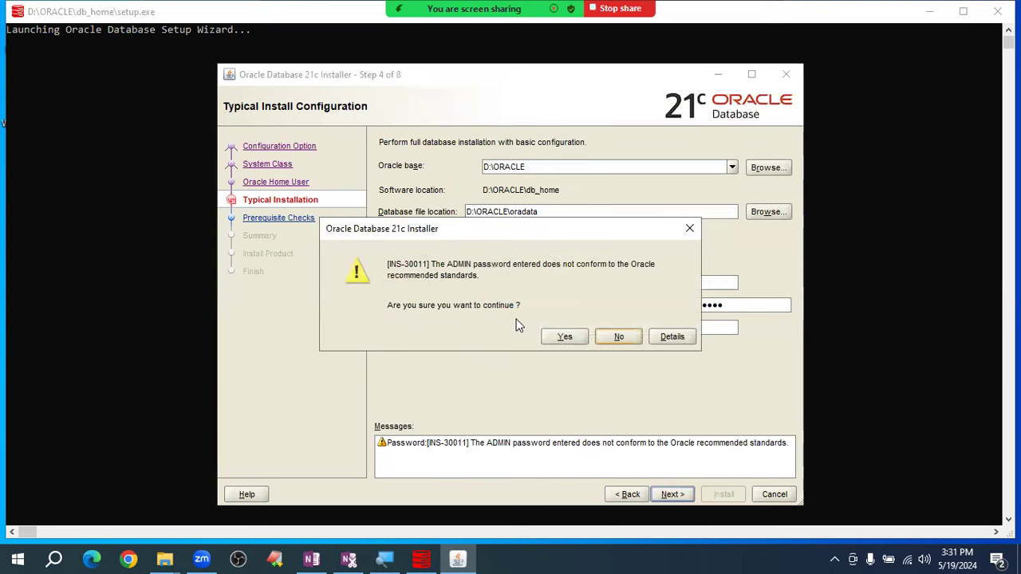
# - Accept the non-conforming password warning and install the database through to the successful Finish page
pyautogui.click(550, 338)
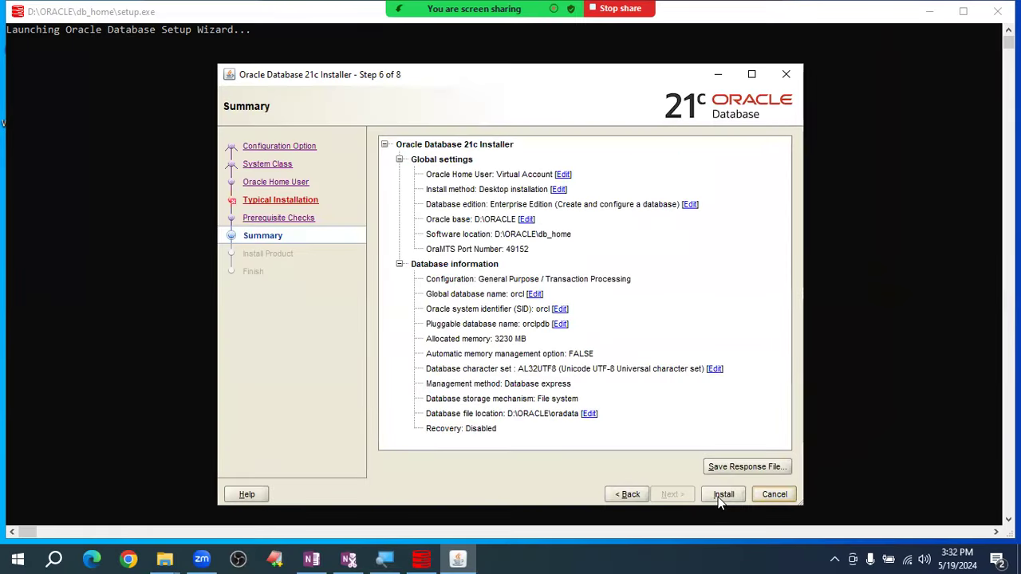
pyautogui.click(723, 495)
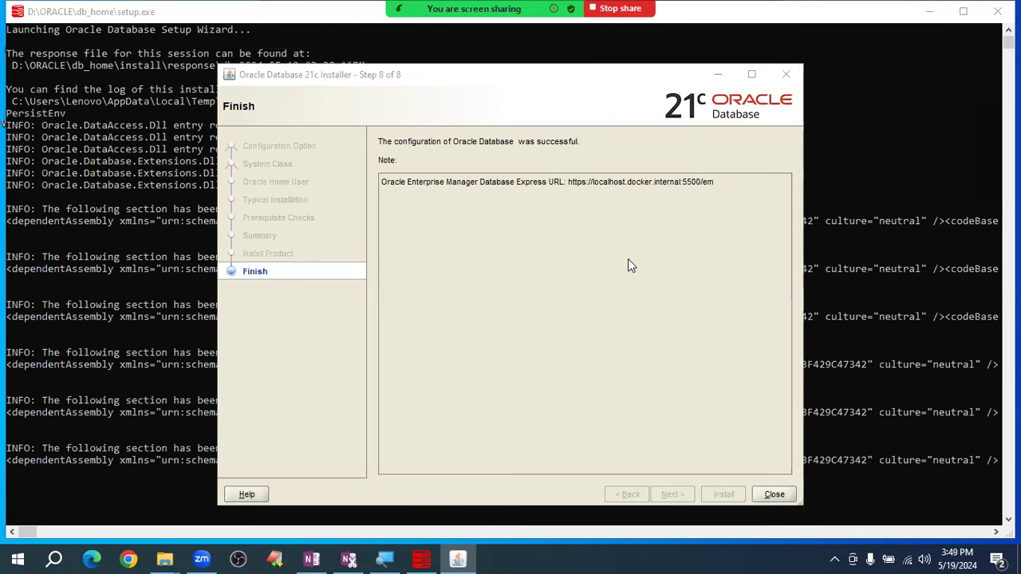
# - Close the installer and File Explorer, launch sqlplus, and enter system with its password
pyautogui.click(765, 495)
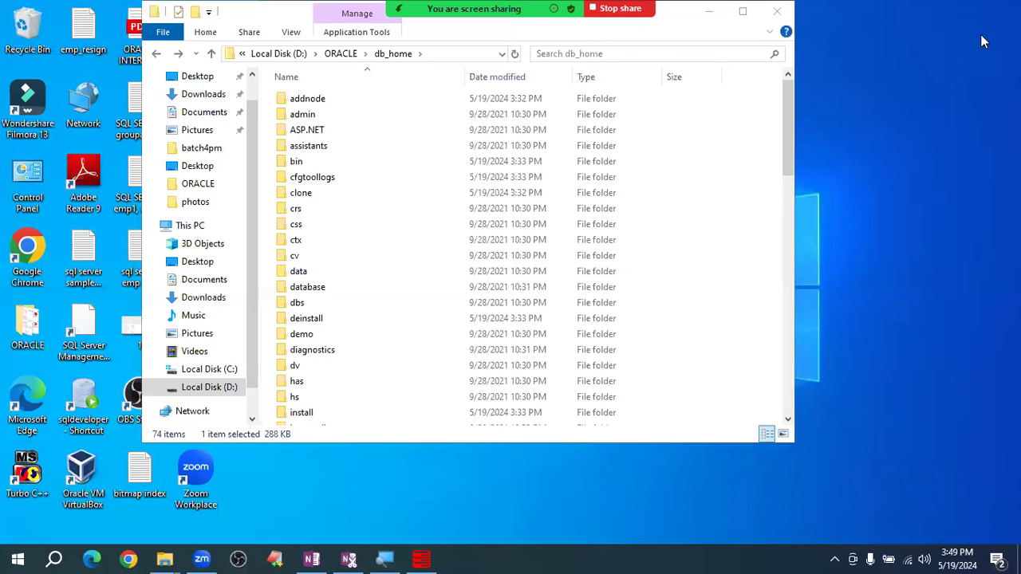
pyautogui.click(793, 9)
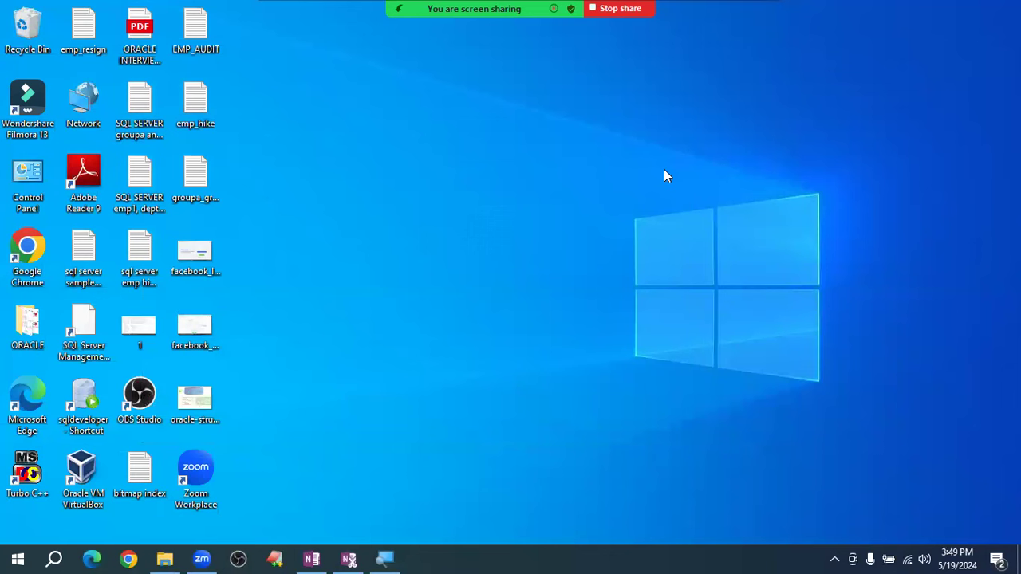
pyautogui.press('super+r')
pyautogui.write('sqlplus')
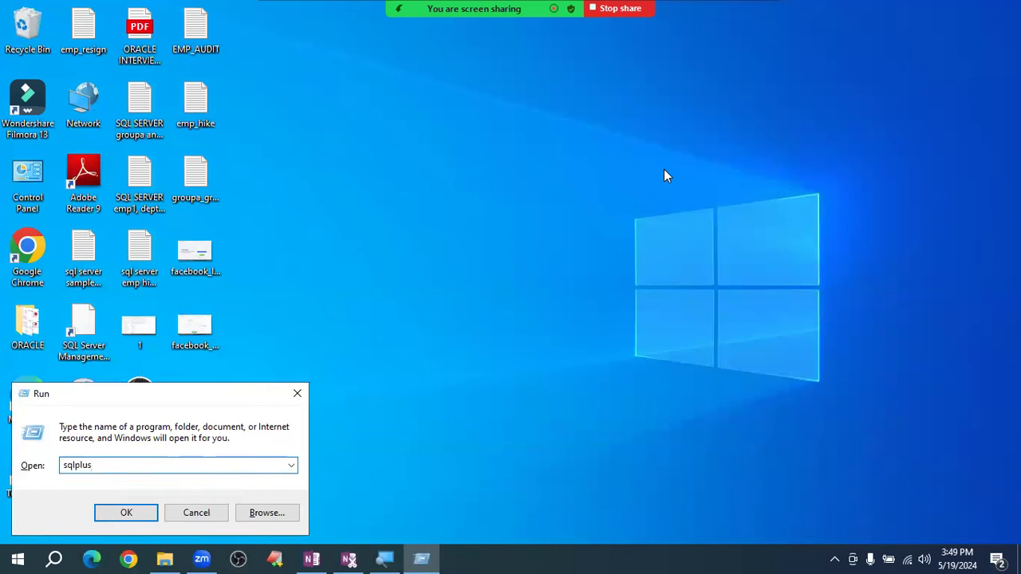
pyautogui.press('Return')
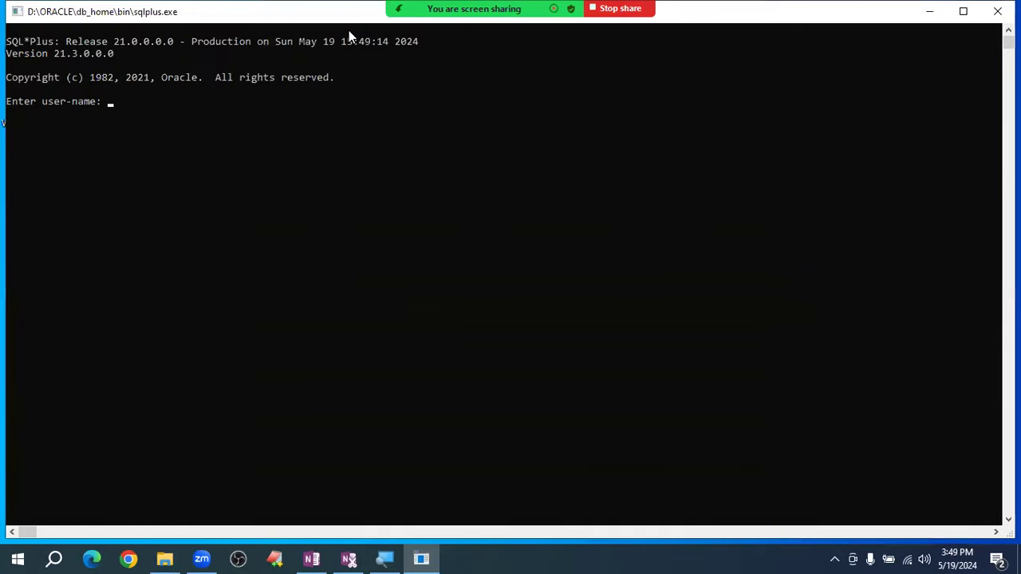
pyautogui.moveTo(342, 23); pyautogui.dragTo(356, 56)
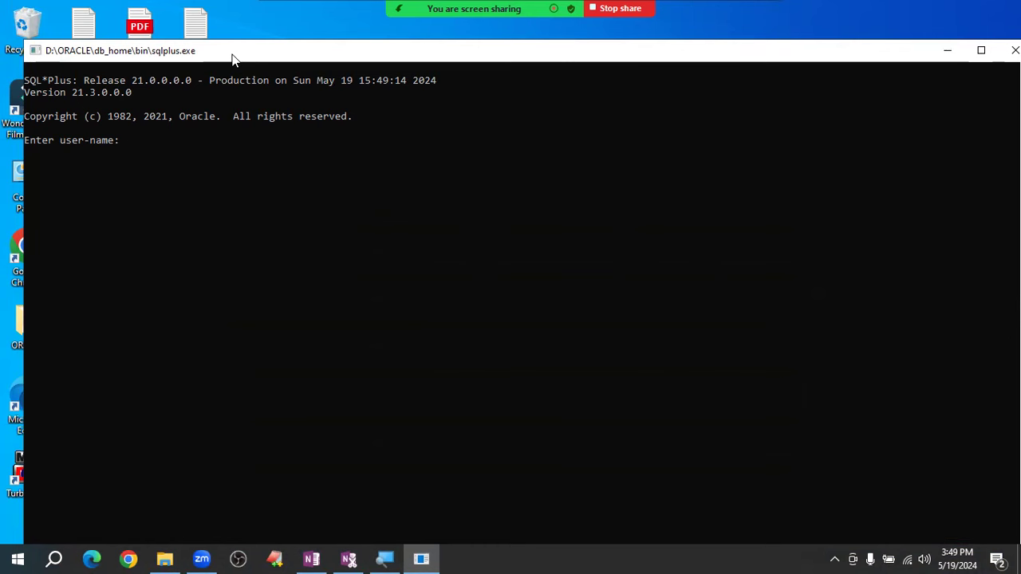
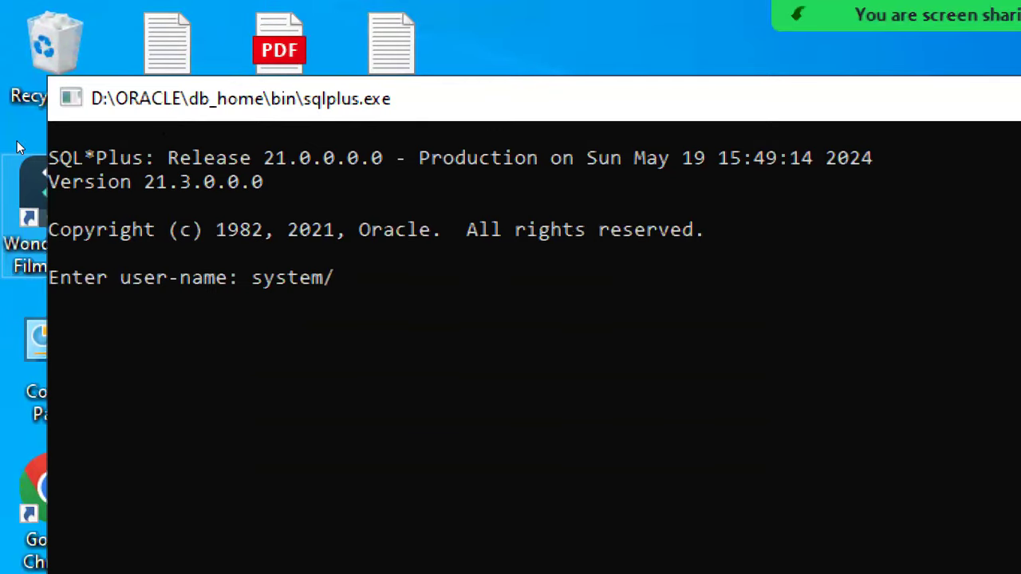
# - Log in as system and select the Connected to banner text
pyautogui.press('Return')
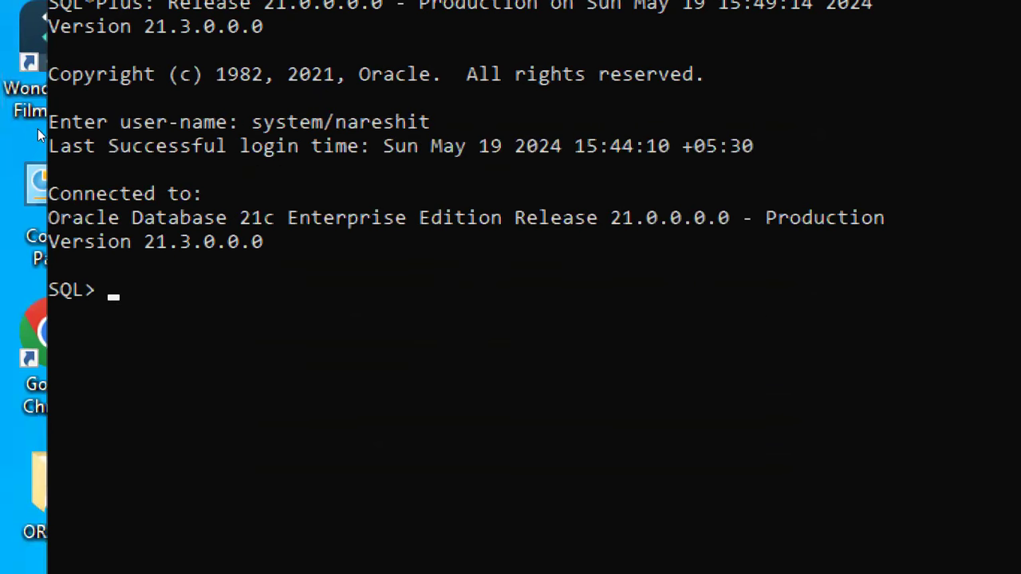
pyautogui.click(51, 190)
pyautogui.moveTo(41, 171); pyautogui.dragTo(155, 187)
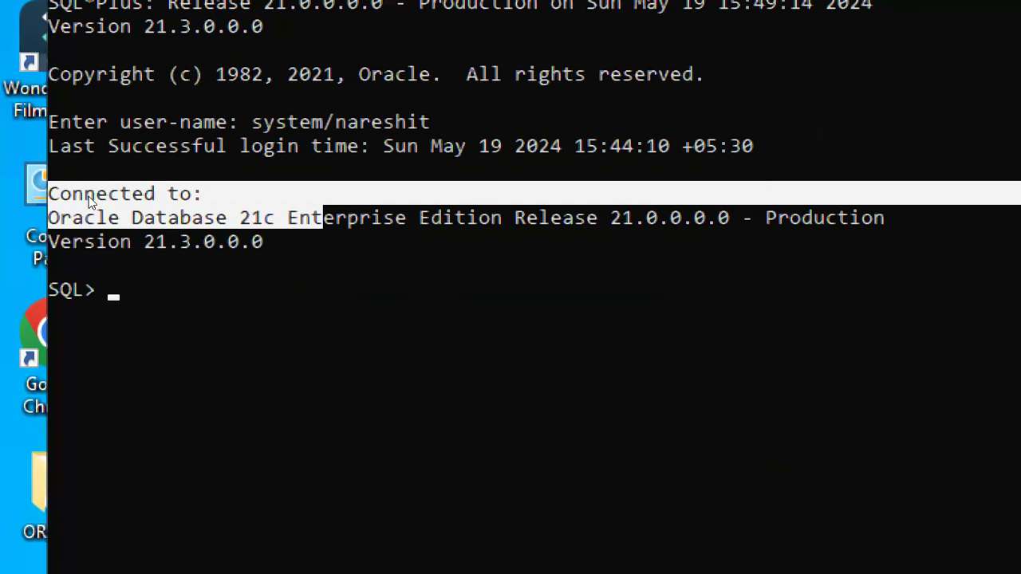
pyautogui.click(113, 240)
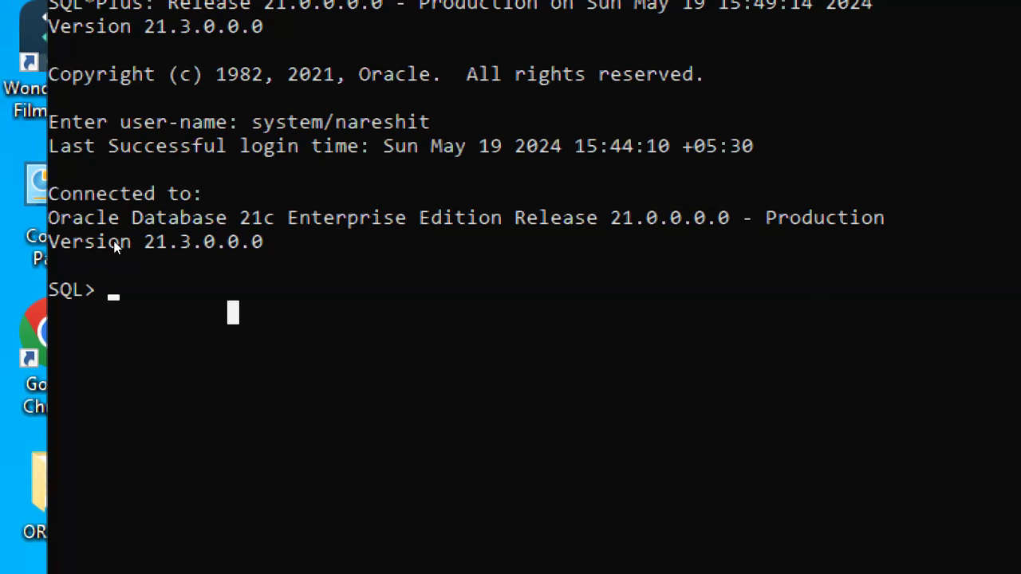
# - Enter a comment line noting the user c##batch2pm and its password
pyautogui.write('--c#')
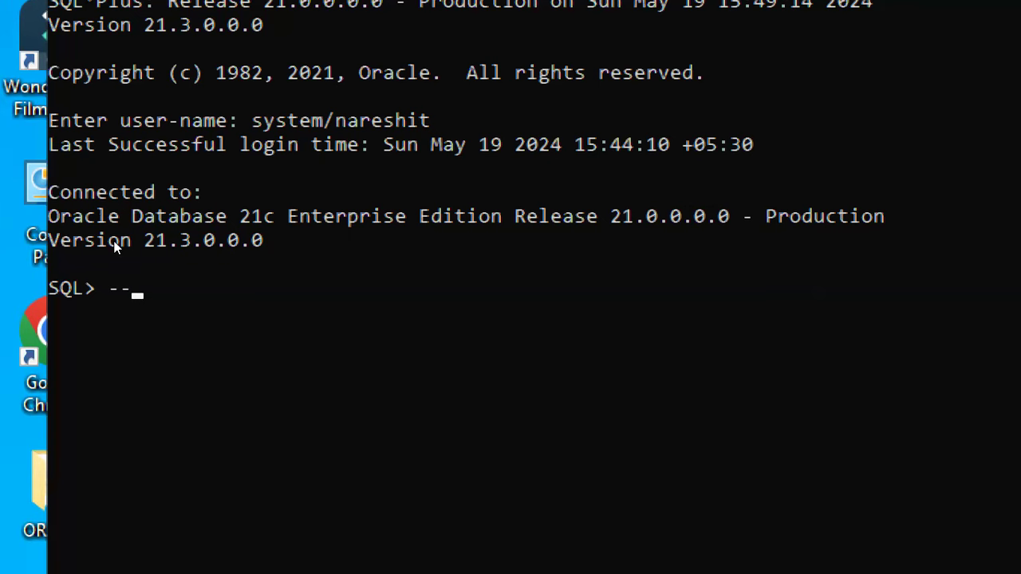
pyautogui.write('3')
pyautogui.press('BackSpace')
pyautogui.write('#')
pyautogui.write('batc')
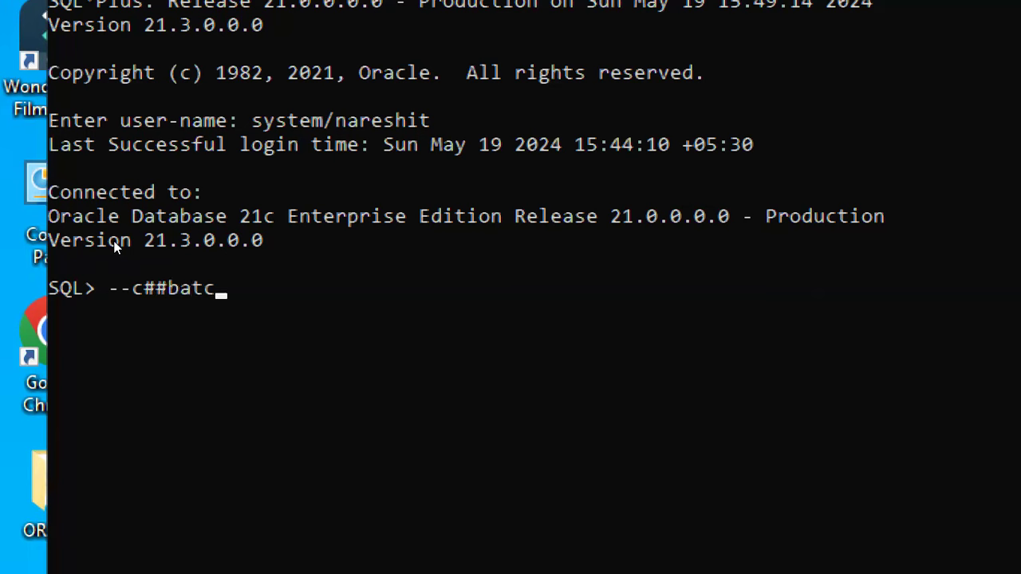
pyautogui.write('h2pm')
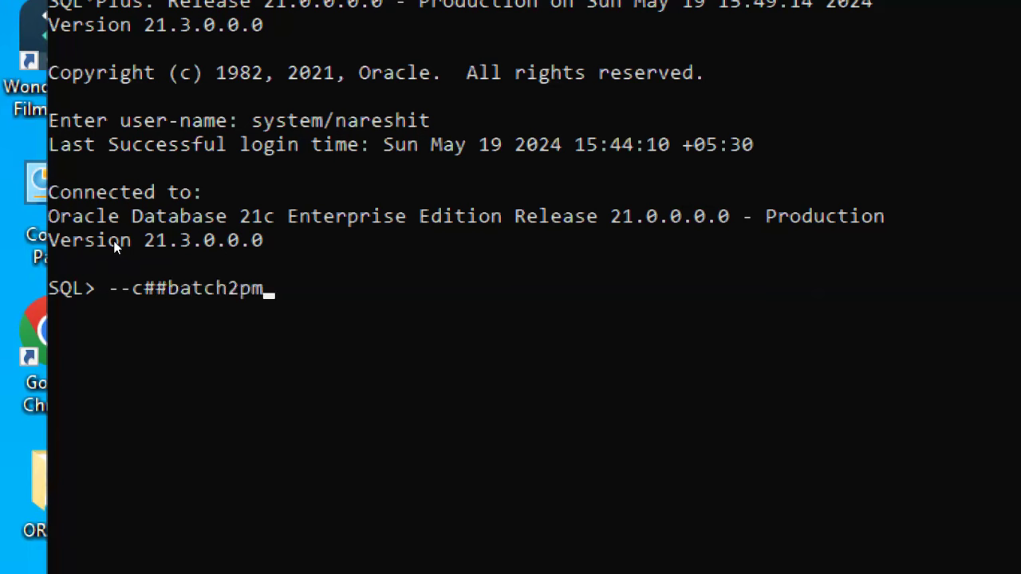
pyautogui.press('Return')
pyautogui.press('Return')
# - Create user c##batch2pm identified by its password
pyautogui.write('cre')
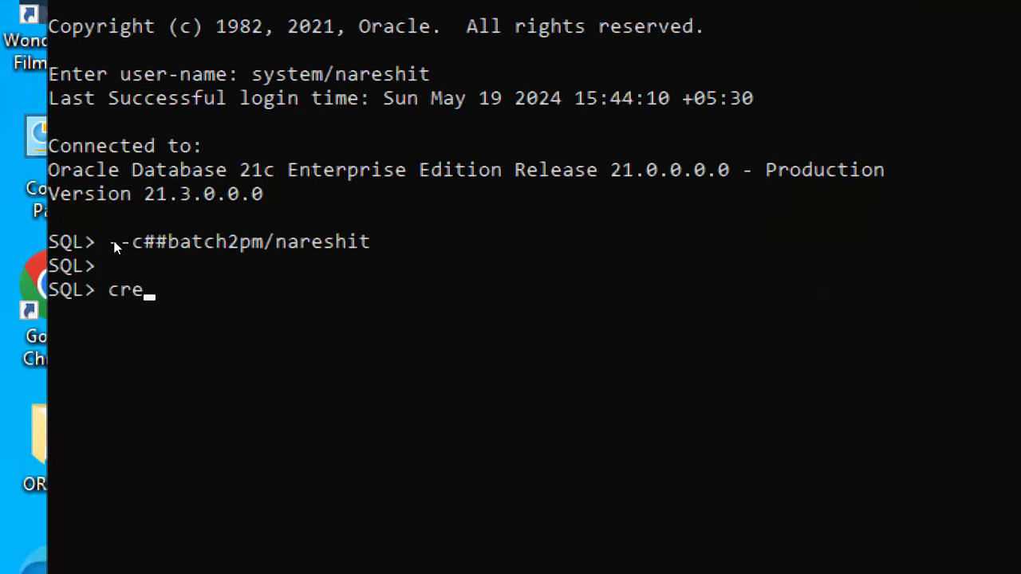
pyautogui.write('ate use')
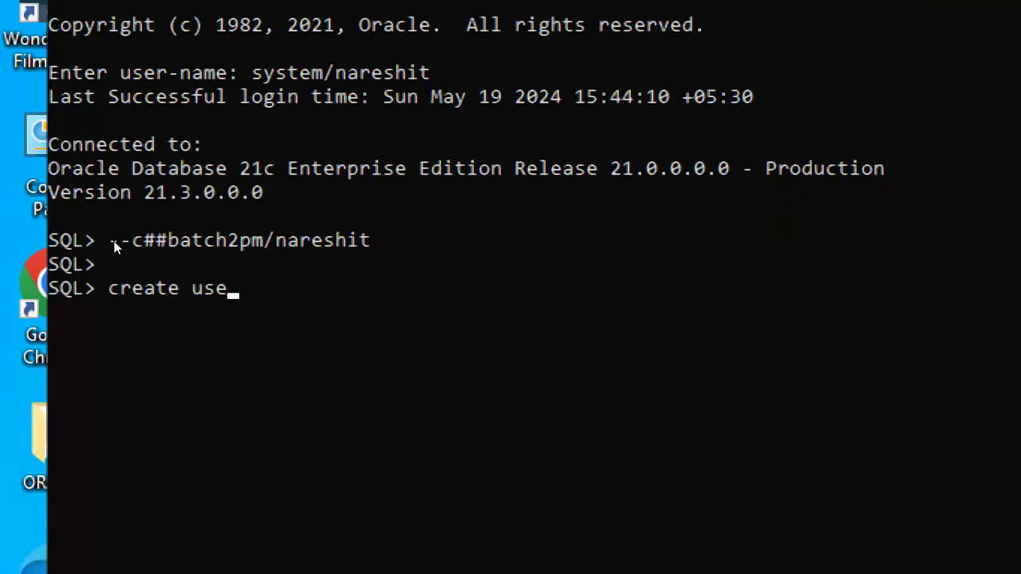
pyautogui.write('r c##b')
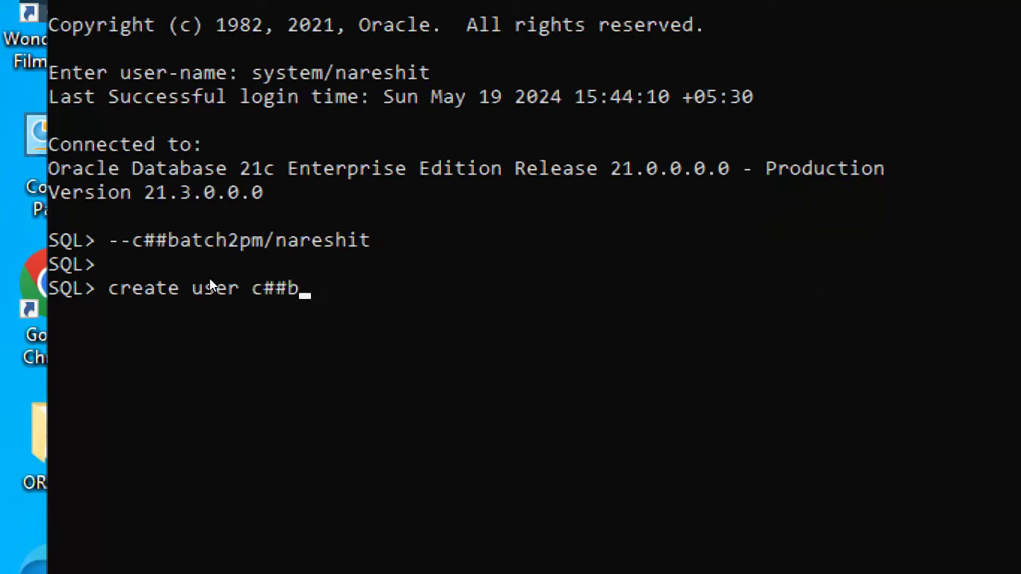
pyautogui.write('atch2pm')
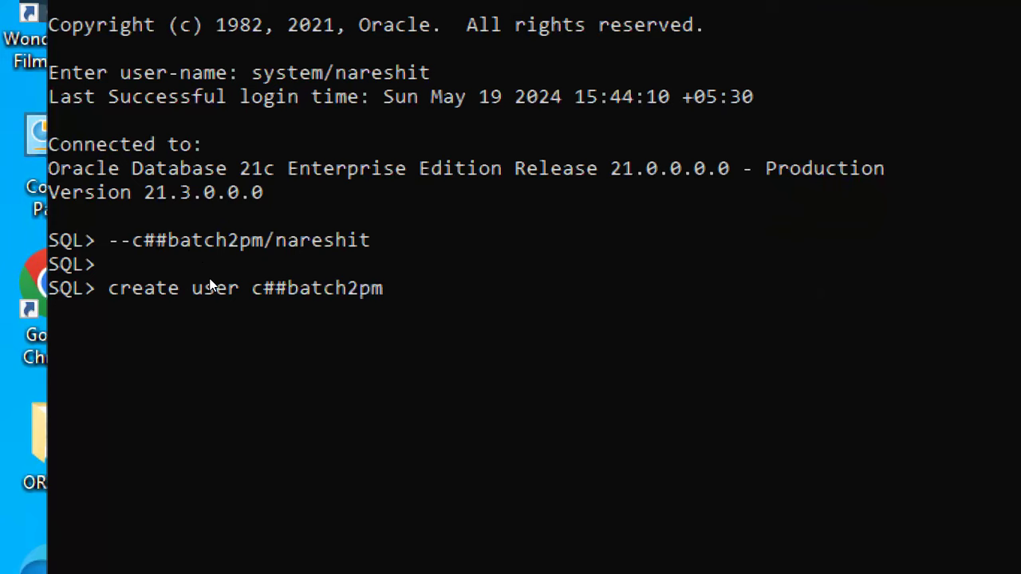
pyautogui.press('Return')
pyautogui.write('identified ')
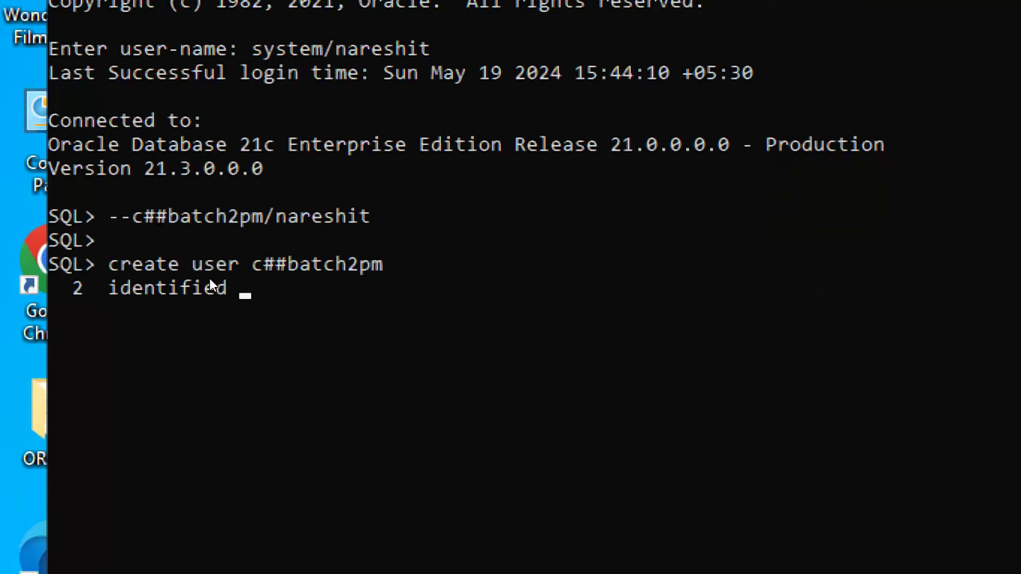
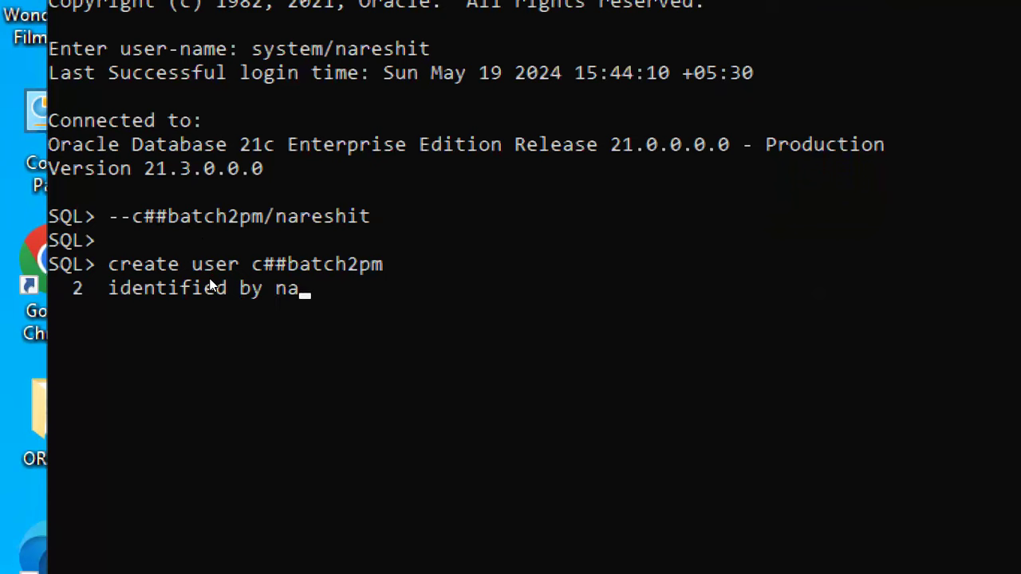
pyautogui.write(';')
pyautogui.press('Return')
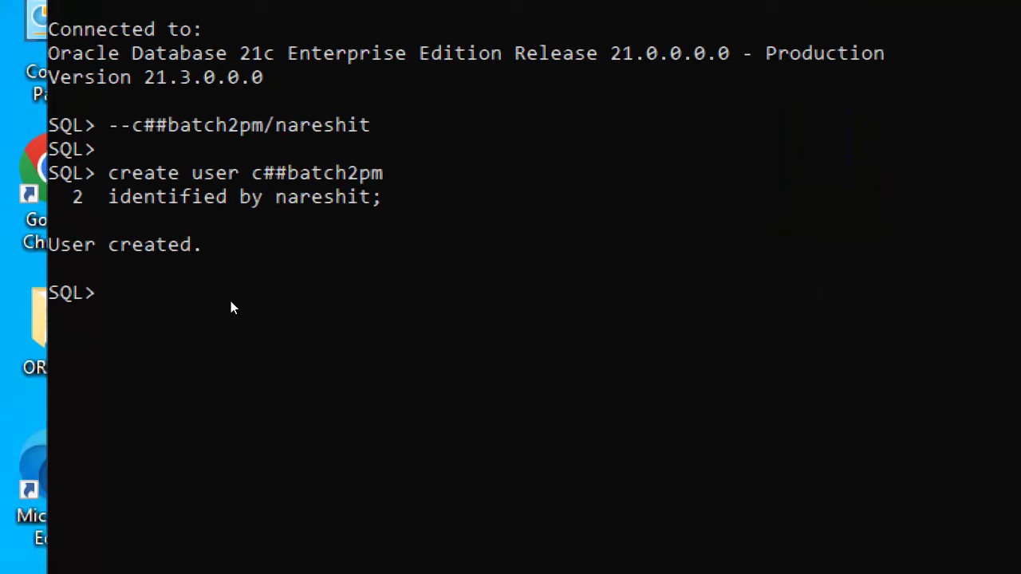
# - Grant connect, resource and unlimited tablespace to c##batch2pm, then close SQL*Plus
pyautogui.write('GRANT')
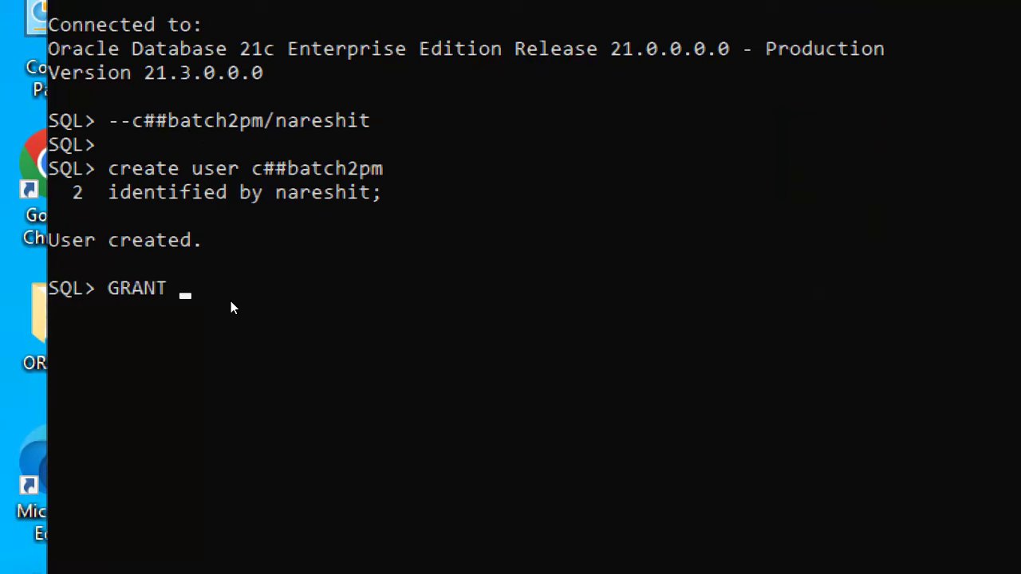
pyautogui.write('connect,')
pyautogui.write('re')
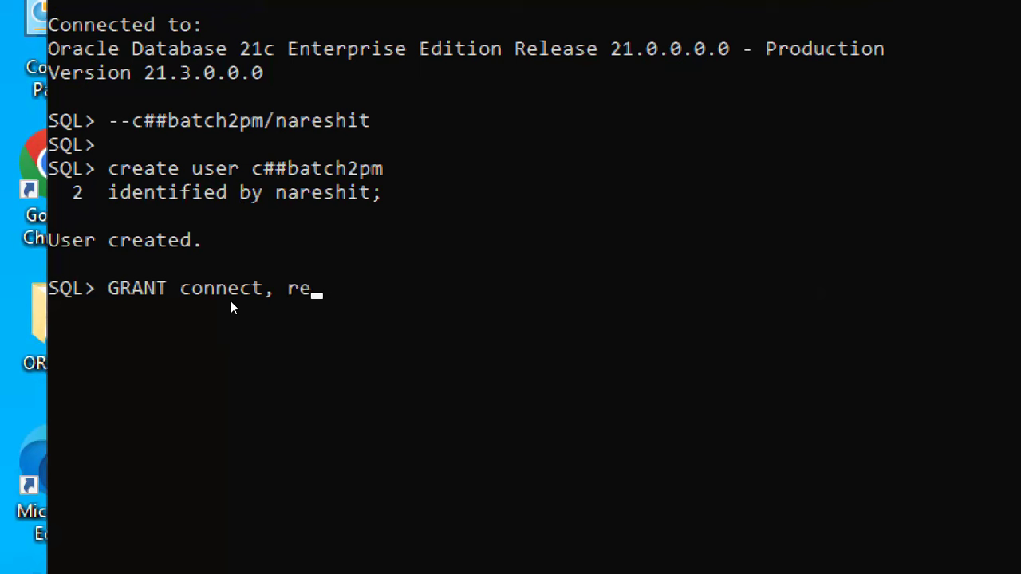
pyautogui.write('source,')
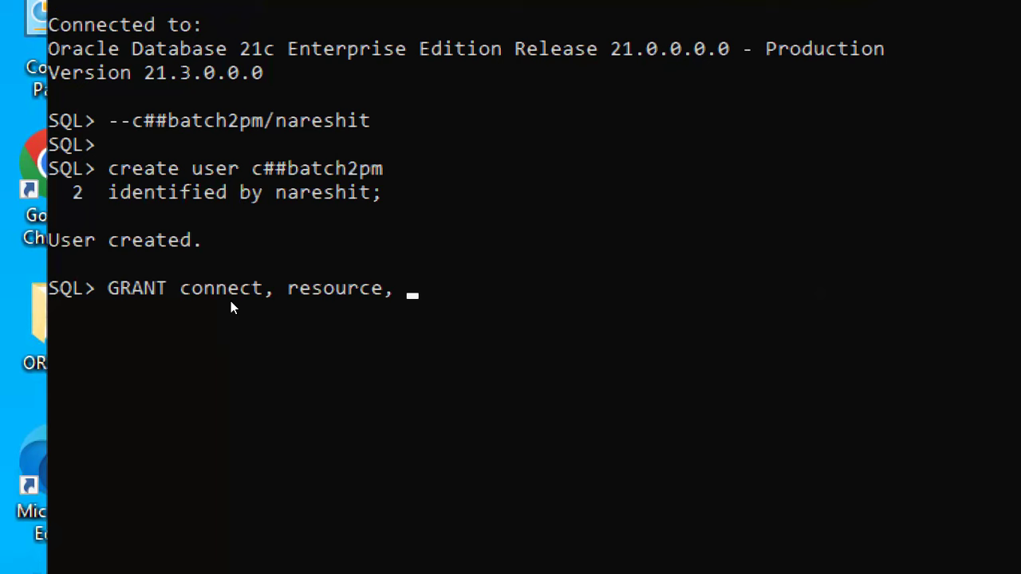
pyautogui.write('unlimite')
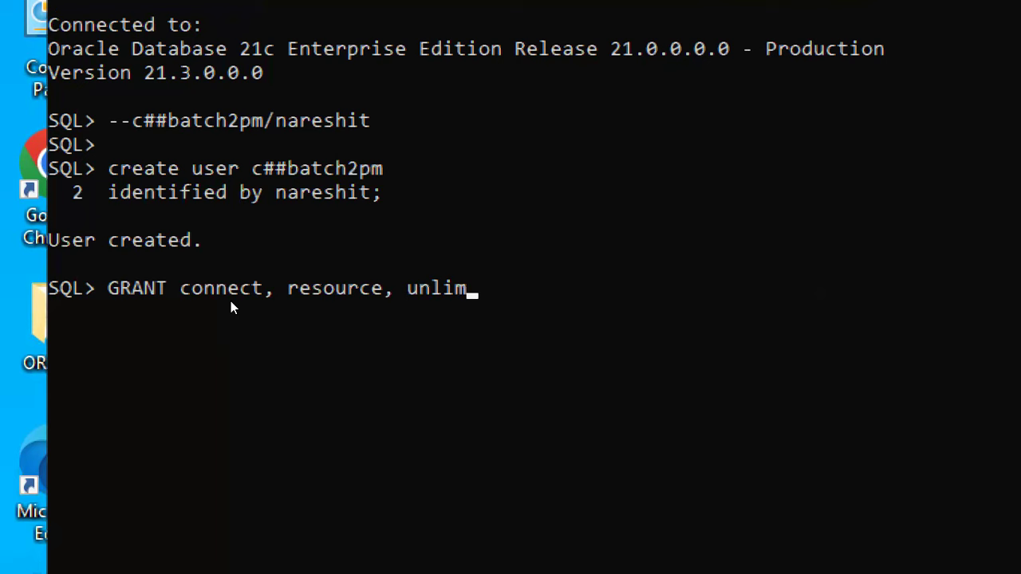
pyautogui.write('d tables')
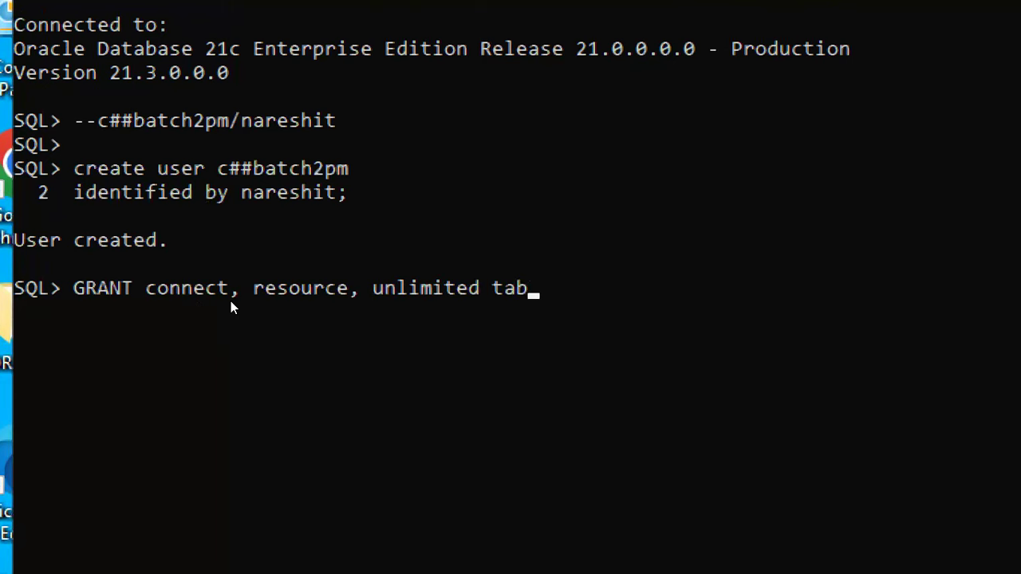
pyautogui.write('pace')
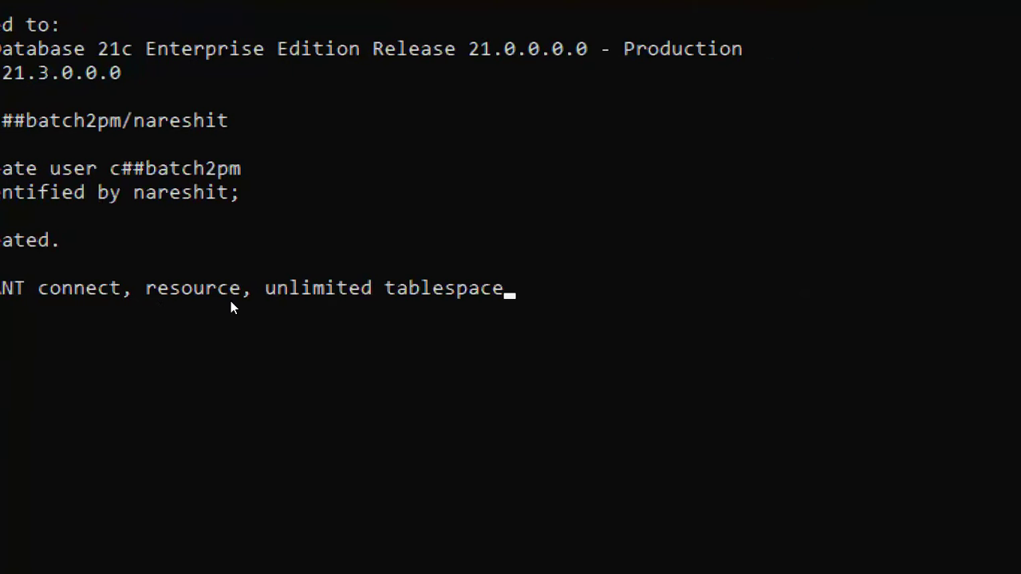
pyautogui.press('Return')
pyautogui.write('TO c#')
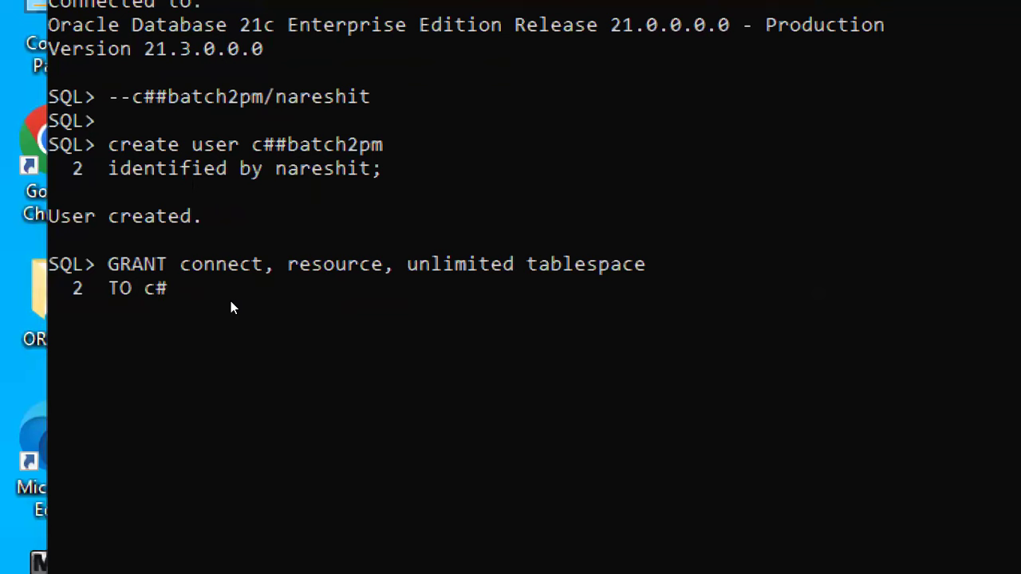
pyautogui.write('#batch2pm;')
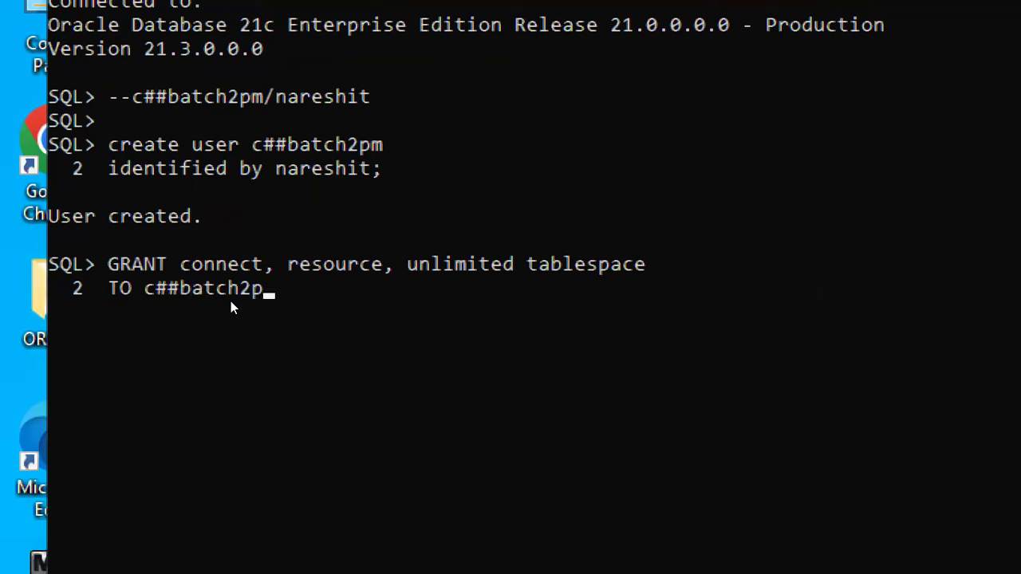
pyautogui.press('Return')
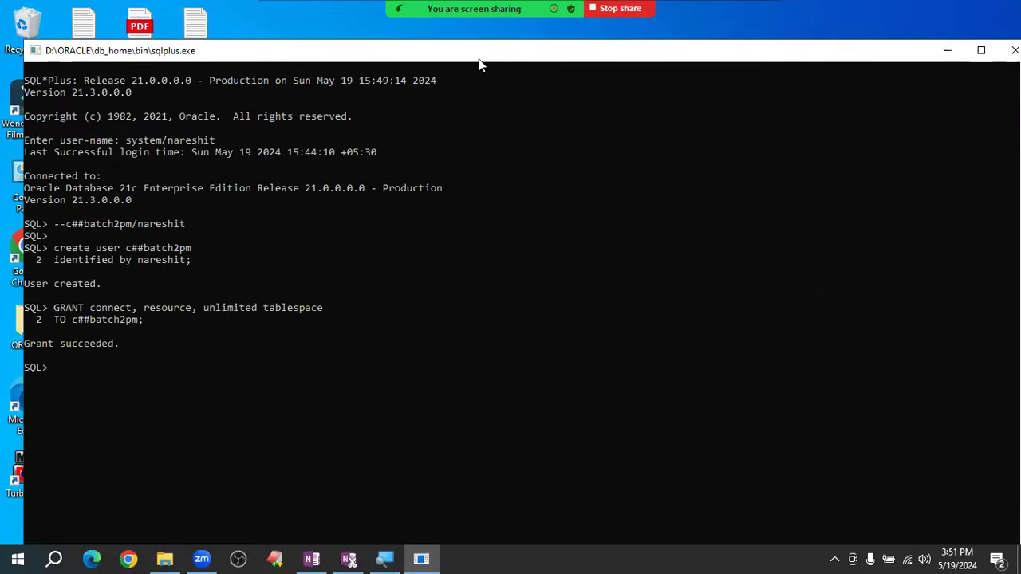
pyautogui.hotkey('alt', 'F4')
# - Relaunch SQL*Plus and log in as c##batch2pm with its password, beginning create table t1
pyautogui.press('super+r')
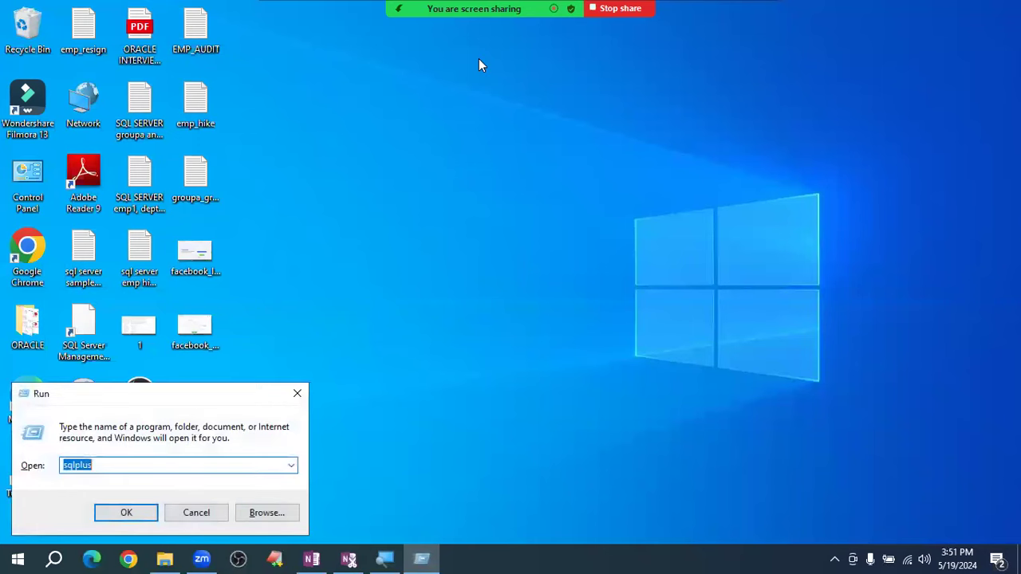
pyautogui.press('Return')
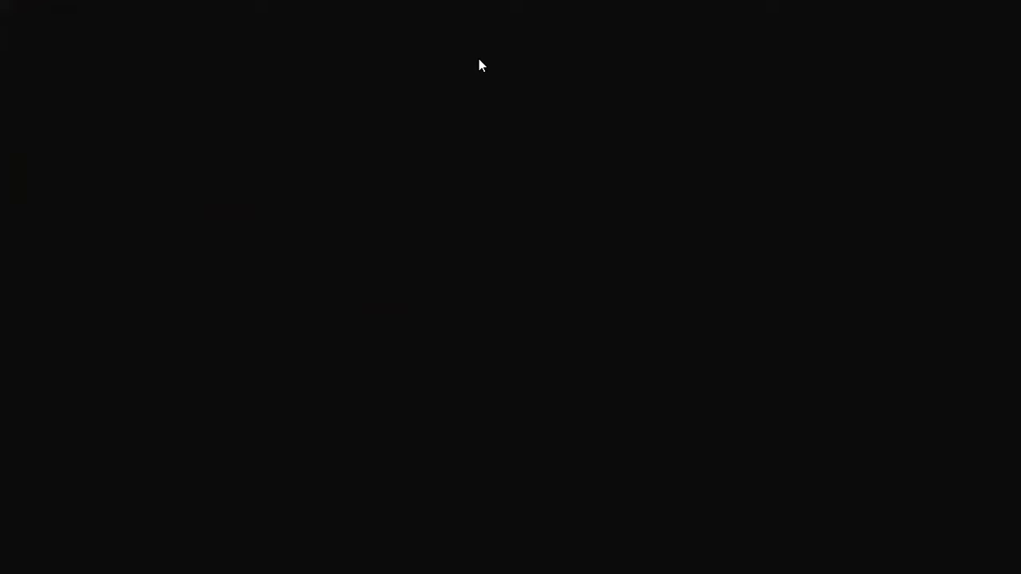
pyautogui.write('c')
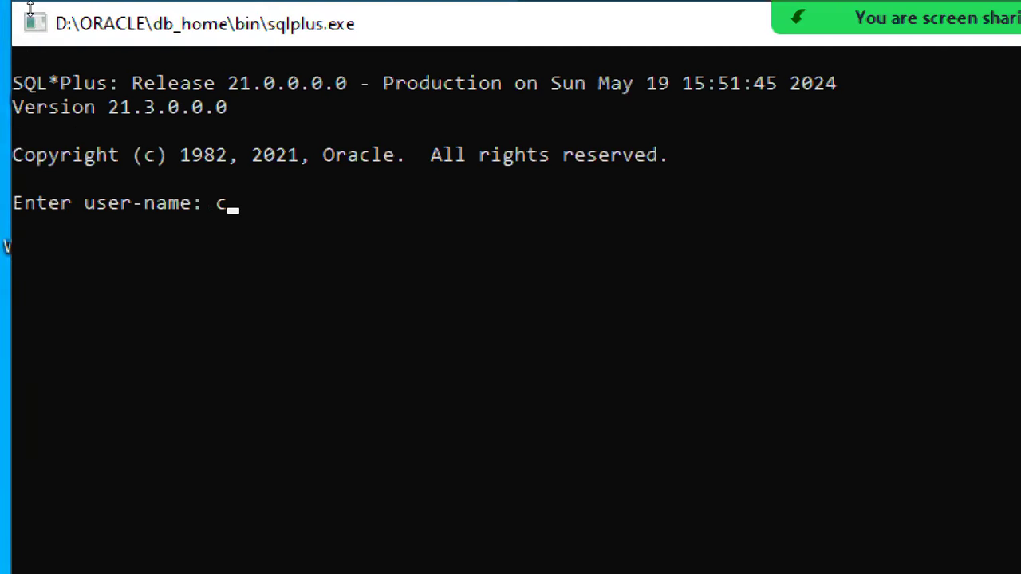
pyautogui.write('##batch')
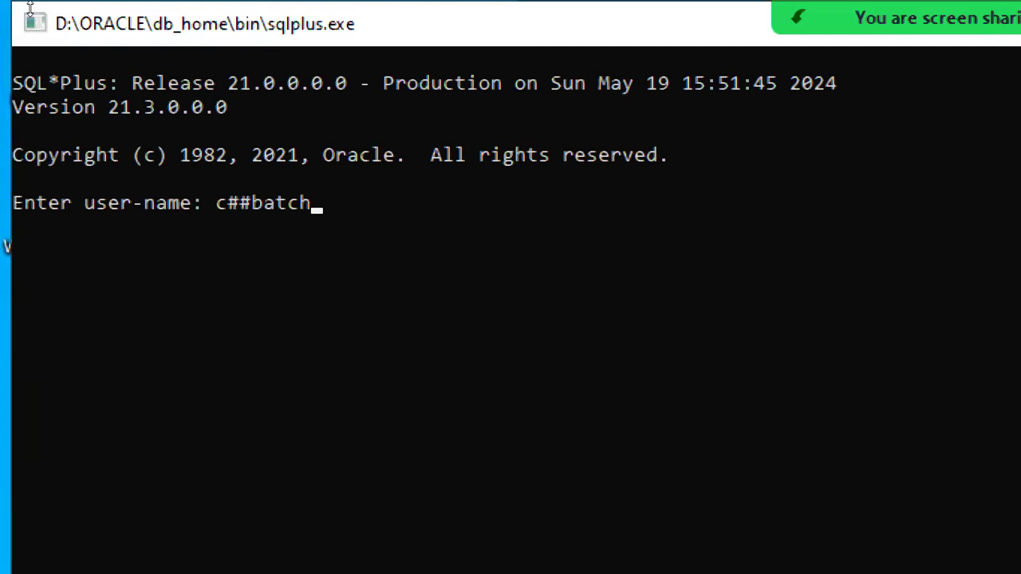
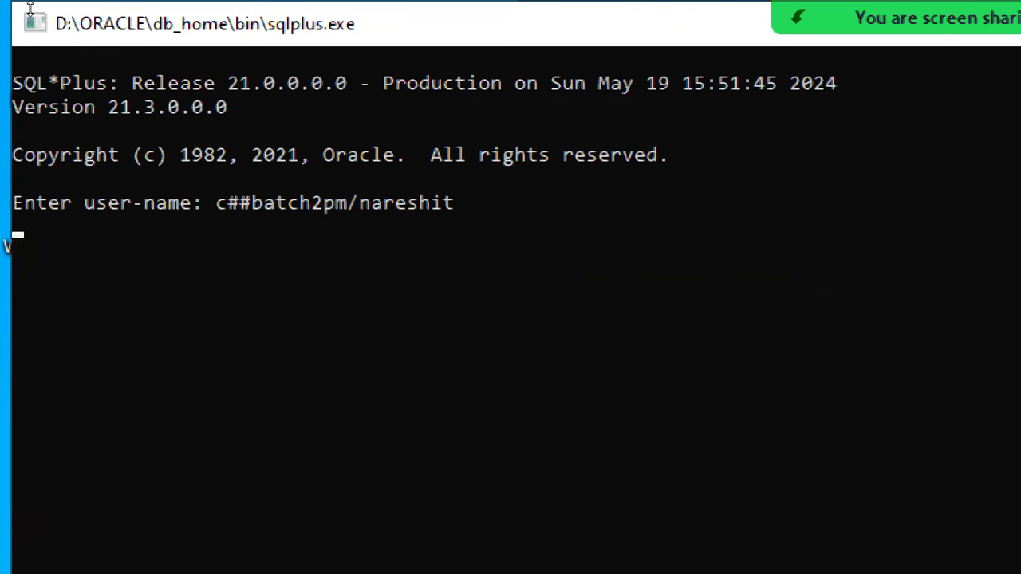
pyautogui.write('create table t1')
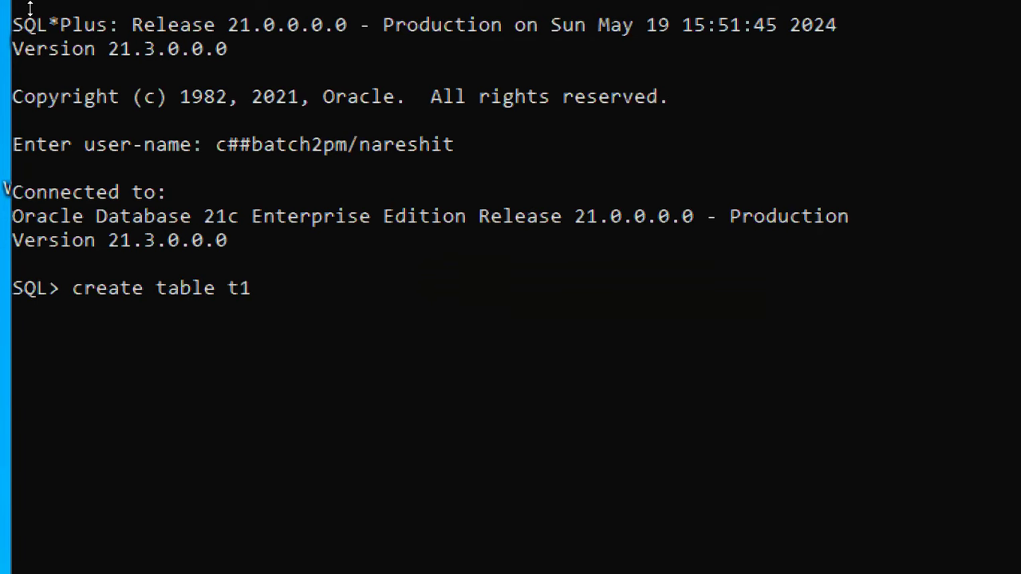
# - Create table t1 with a single column f1 number(4)
pyautogui.press('Return')
pyautogui.write('(')
pyautogui.press('Return')
pyautogui.write('f1 number')
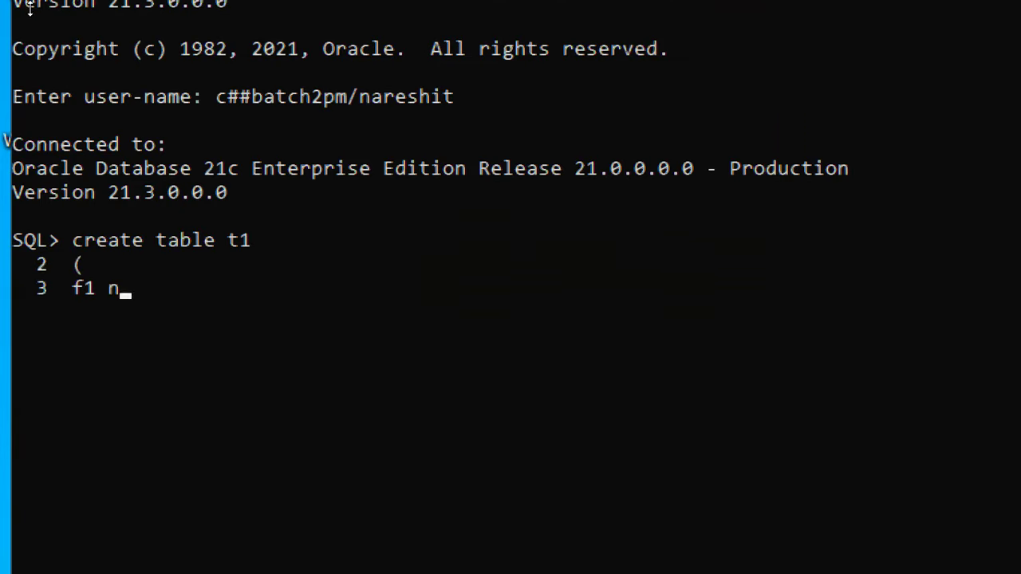
pyautogui.write('(4)')
pyautogui.press('Return')
pyautogui.write(');')
pyautogui.press('Return')
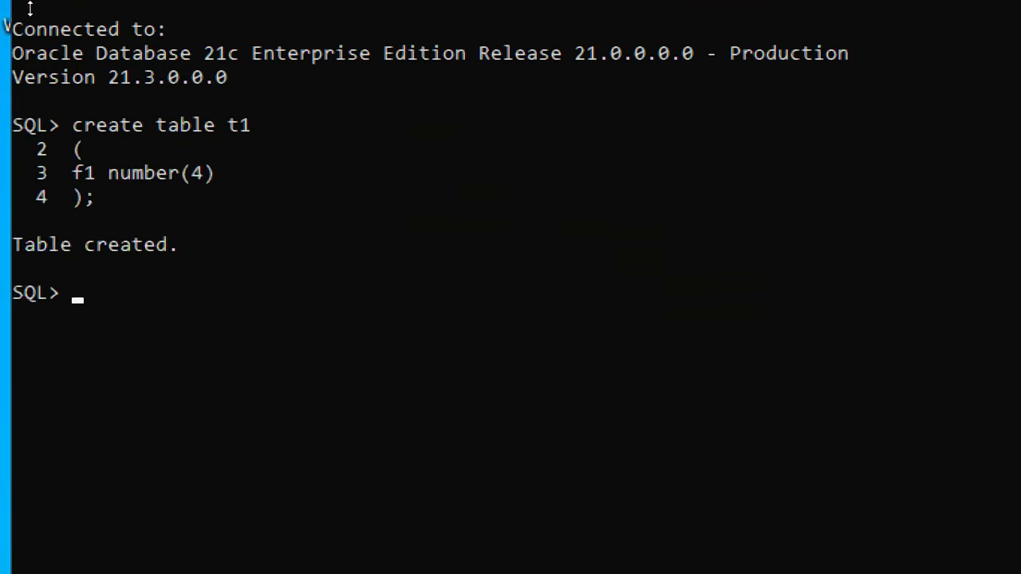
# - Insert the values 1234 and 1235 into t1
pyautogui.write('insert in')
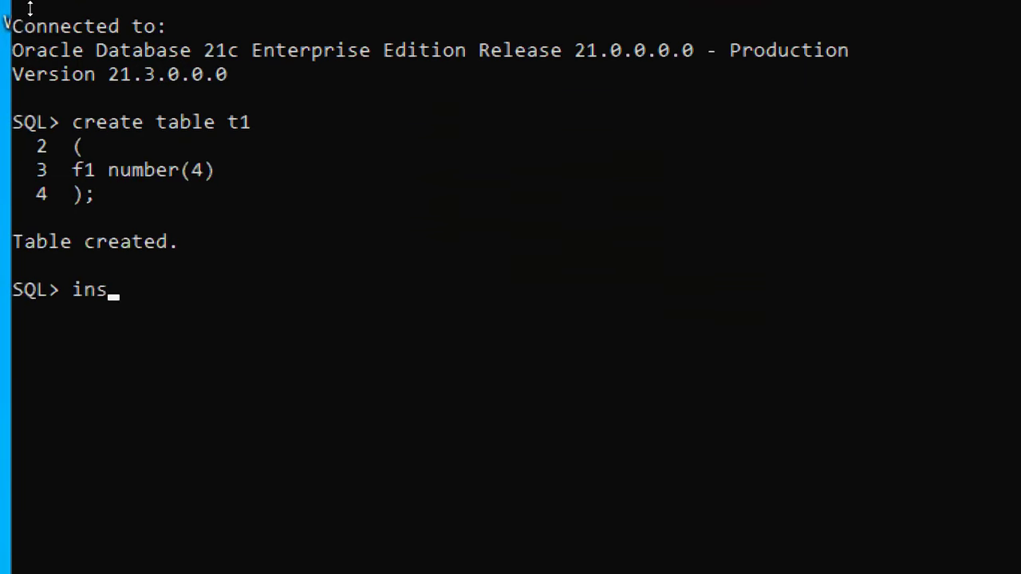
pyautogui.write('to')
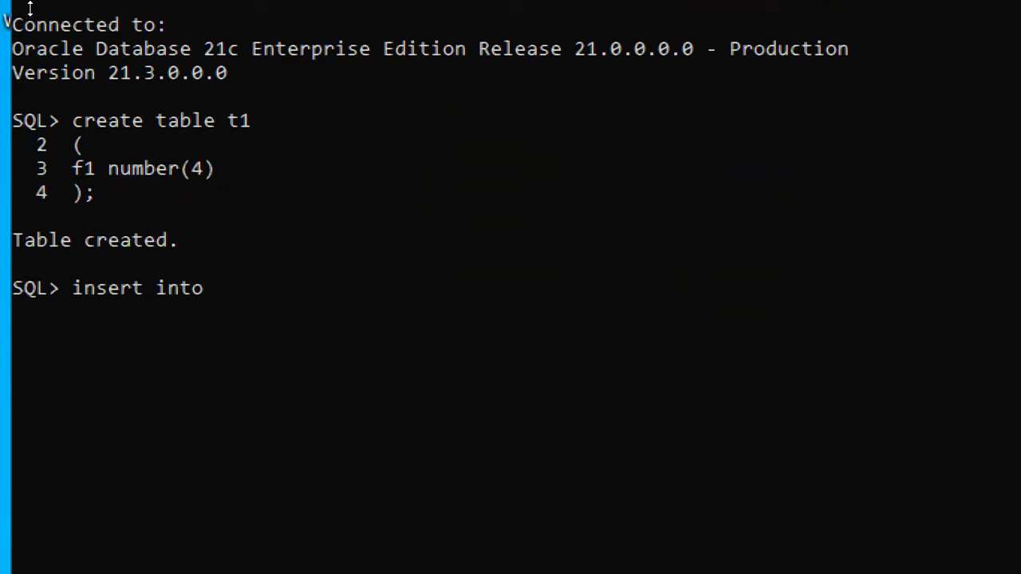
pyautogui.write(' t1 values')
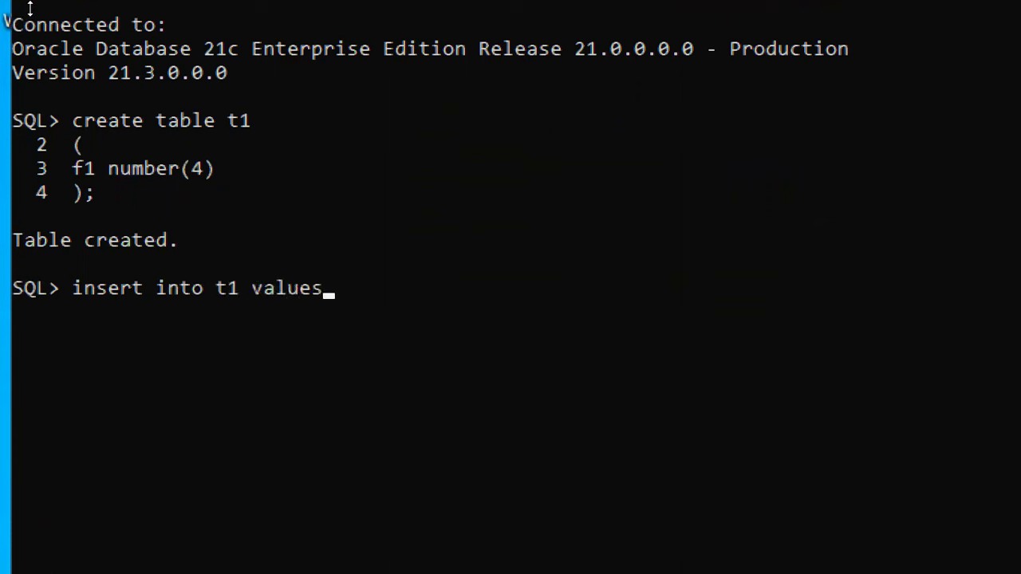
pyautogui.write('(1234);')
pyautogui.press('Return')
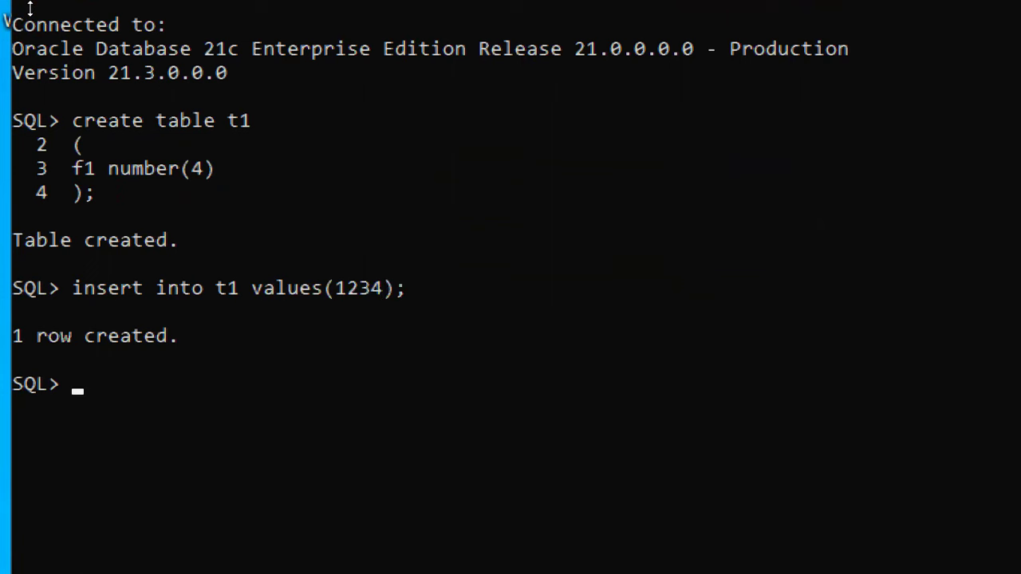
pyautogui.scroll(-2, 30, 8)
pyautogui.press('Up')
pyautogui.press('Left')
pyautogui.press('Left')
pyautogui.press('BackSpace')
pyautogui.write('5')
pyautogui.press('Return')
# - Commit the inserted rows, retyping a misspelled commit, and type select * from t1
pyautogui.scroll(-2, 30, 8)
pyautogui.write('cpmmit;')
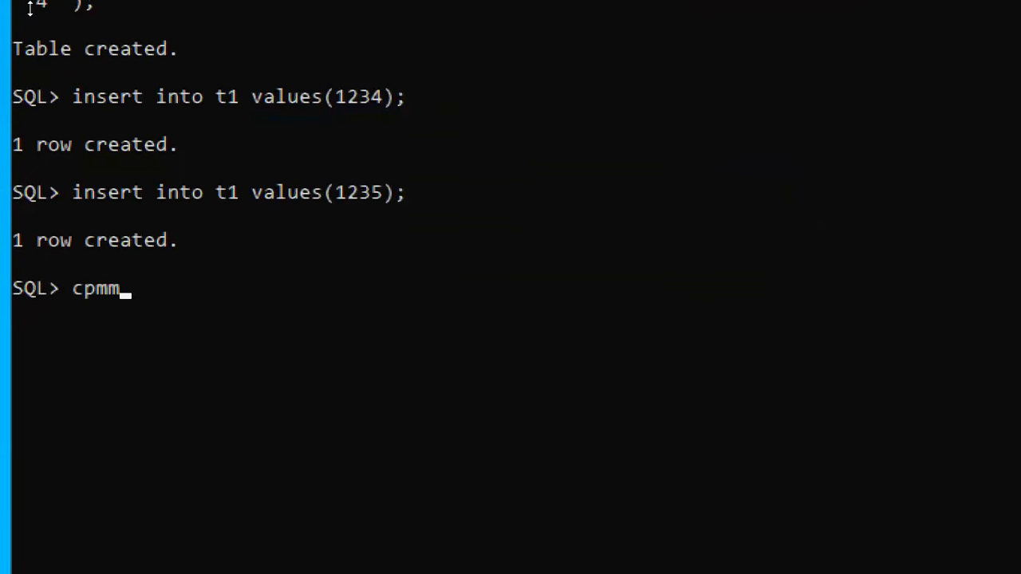
pyautogui.press('Return')
pyautogui.scroll(-2, 30, 8)
pyautogui.write('commit;')
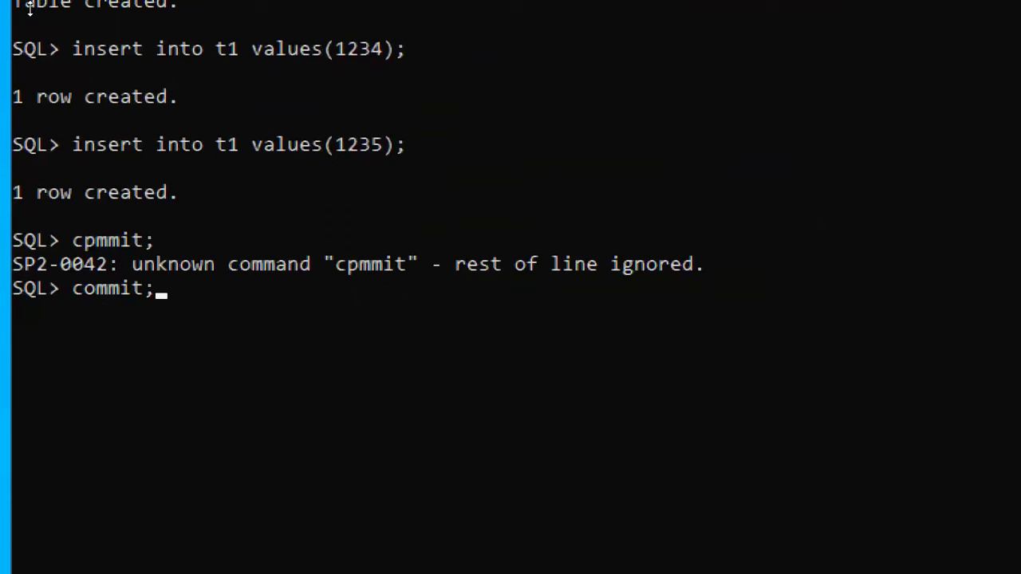
pyautogui.press('Return')
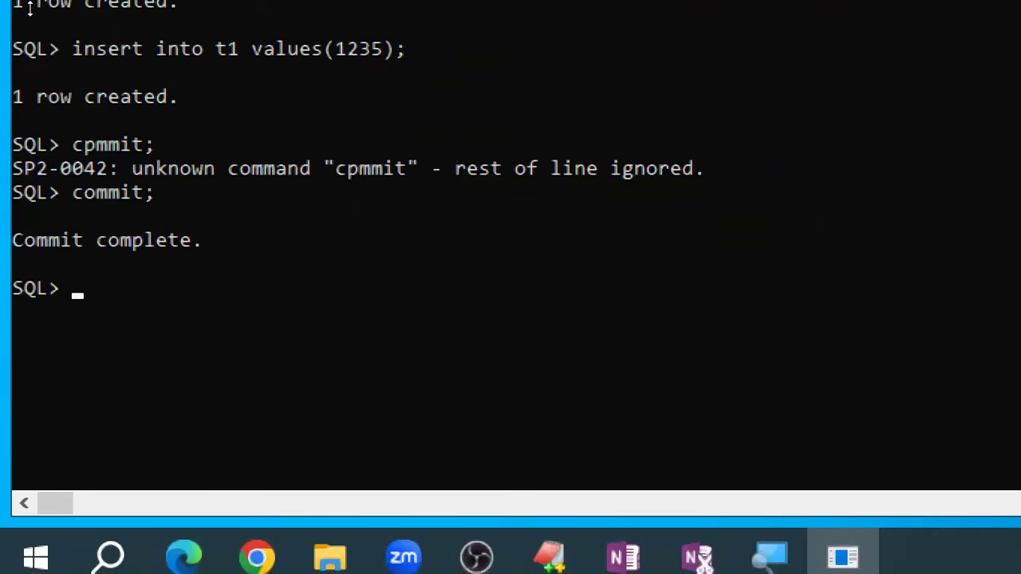
pyautogui.write('select * from t1')
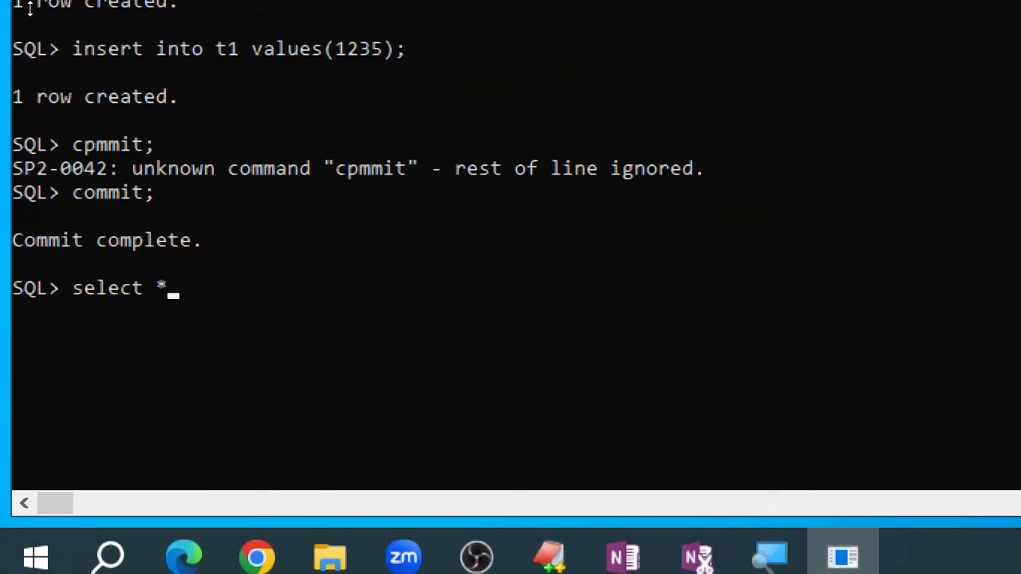
pyautogui.write(';')
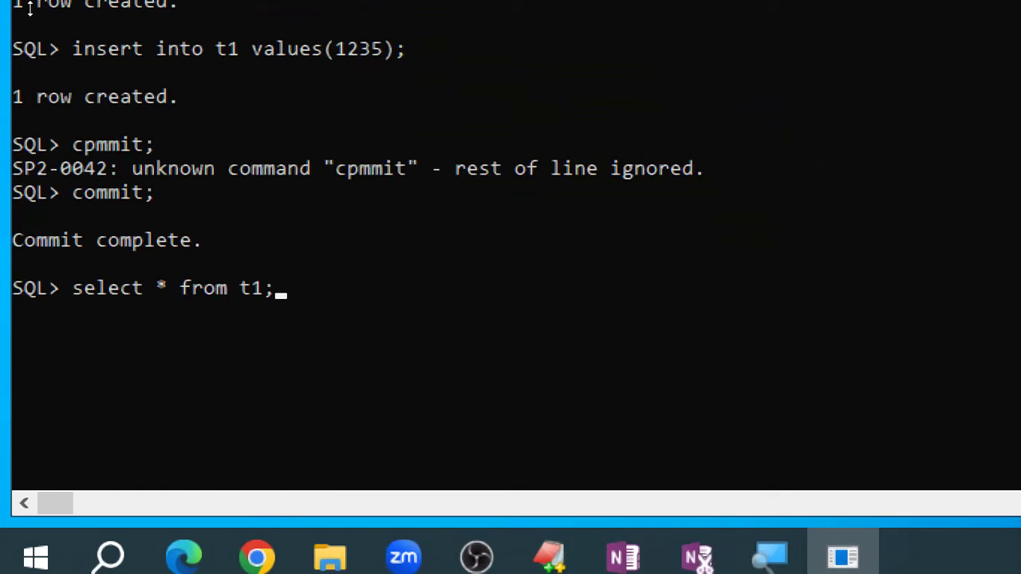
# - Run select * from t1, listing rows 1234 and 1235 under column F1
pyautogui.press('Return')
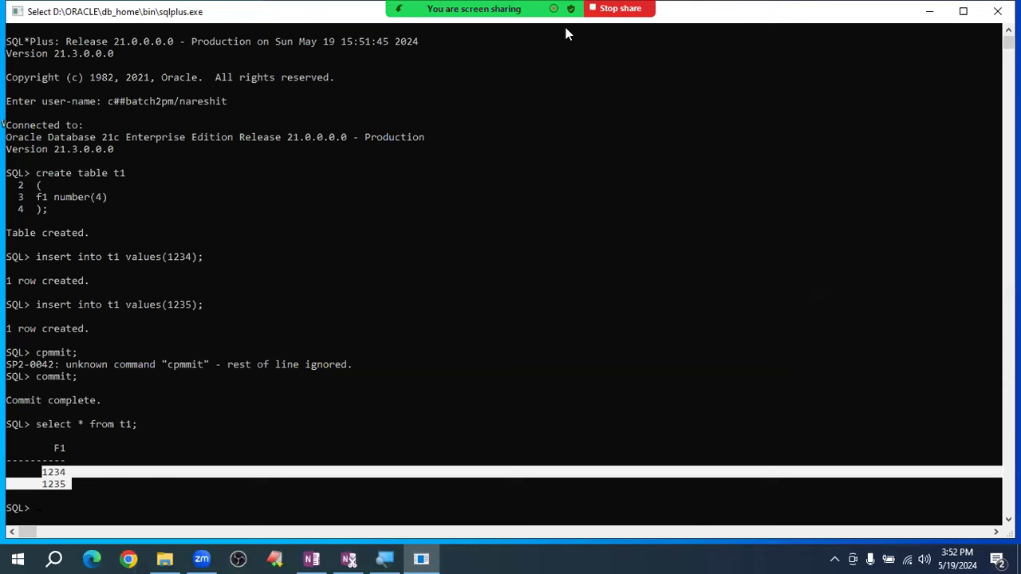
pyautogui.moveTo(566, 33)
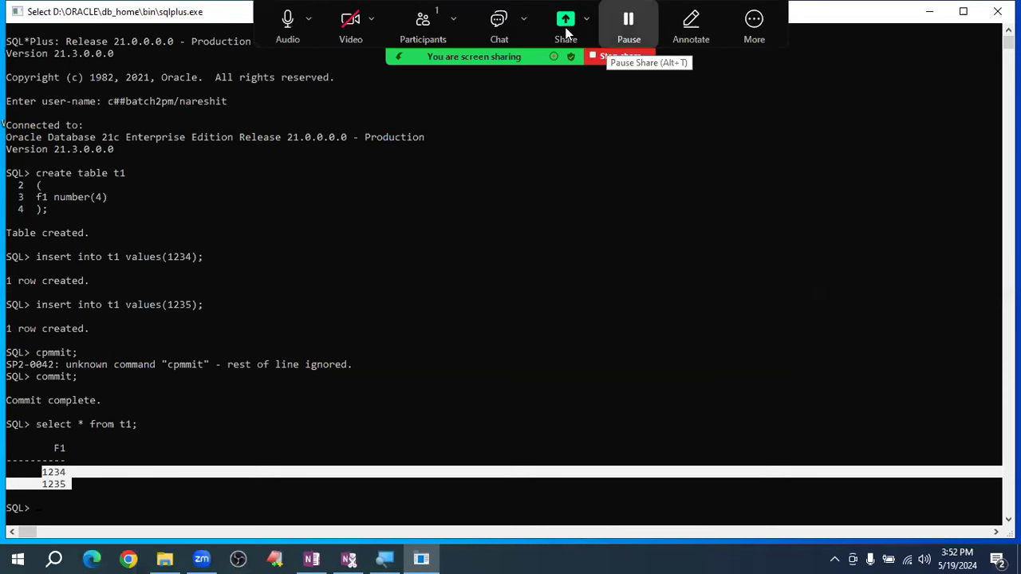